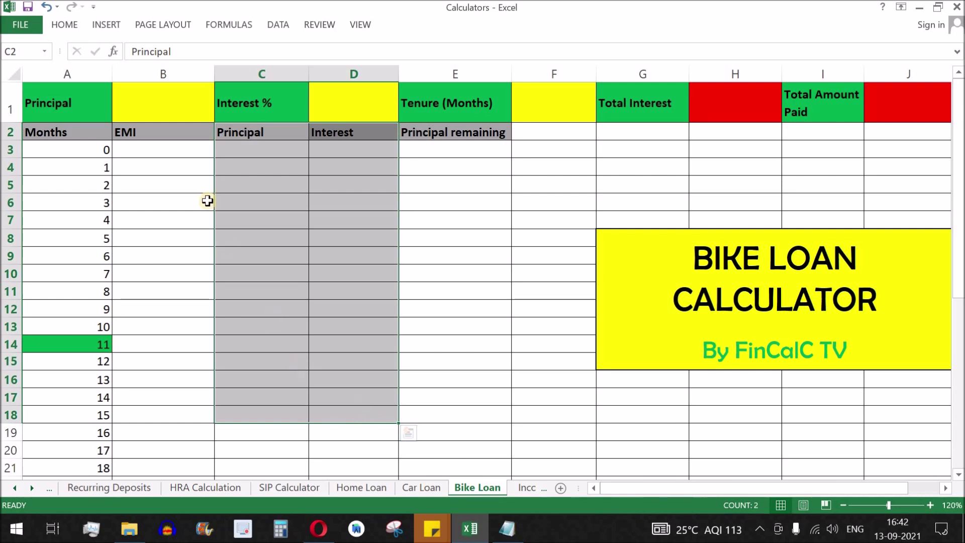
pyautogui.moveTo(188, 149); pyautogui.dragTo(193, 321)
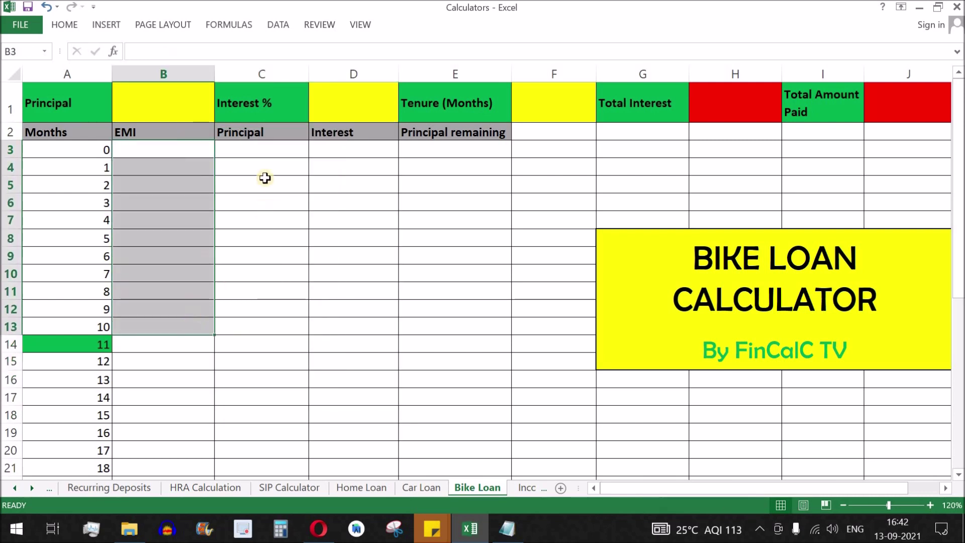
pyautogui.moveTo(262, 148); pyautogui.dragTo(357, 371)
pyautogui.moveTo(473, 151); pyautogui.dragTo(472, 451)
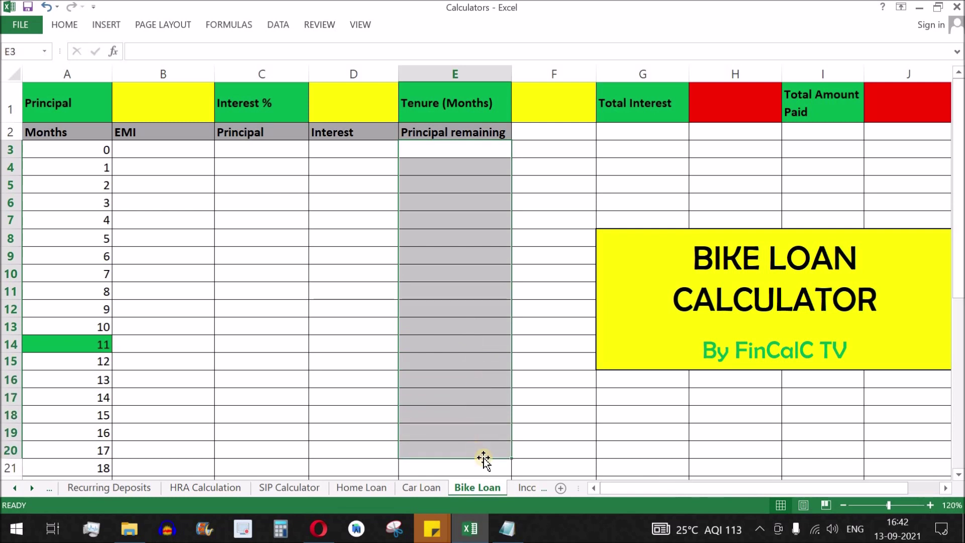
# Switch to the Notepad notes and read the bike loan example's principal, interest rate and tenure.
pyautogui.click(508, 528)
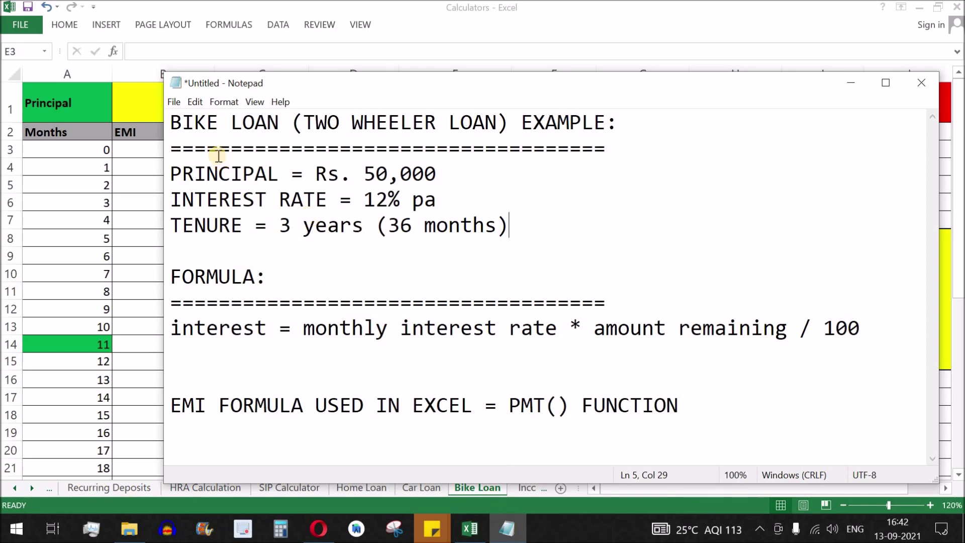
pyautogui.moveTo(182, 122); pyautogui.dragTo(507, 119)
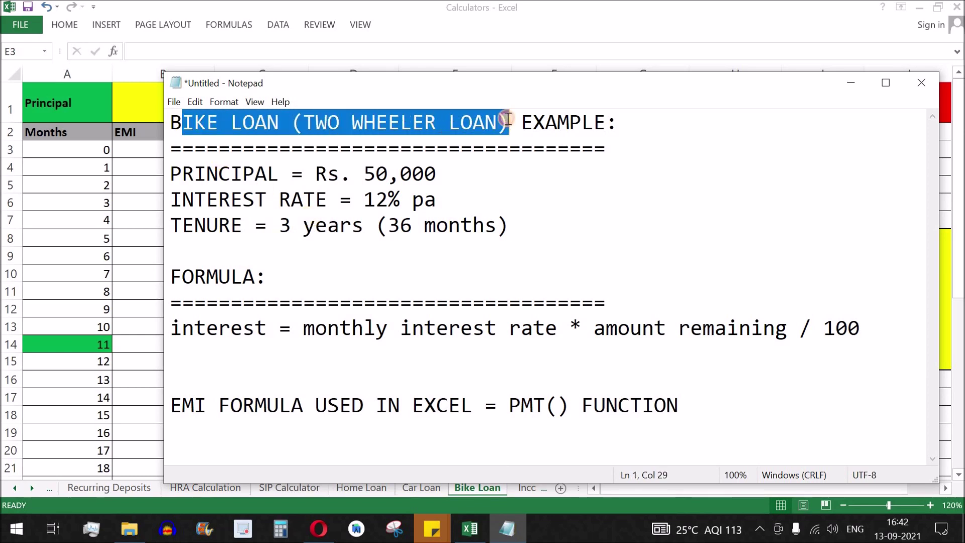
pyautogui.moveTo(436, 173); pyautogui.dragTo(171, 171)
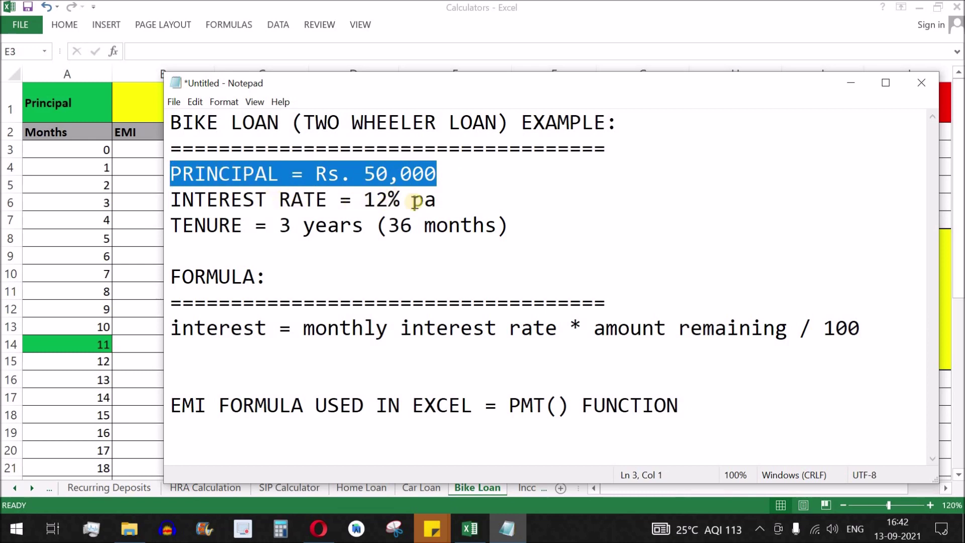
pyautogui.moveTo(450, 199); pyautogui.dragTo(171, 200)
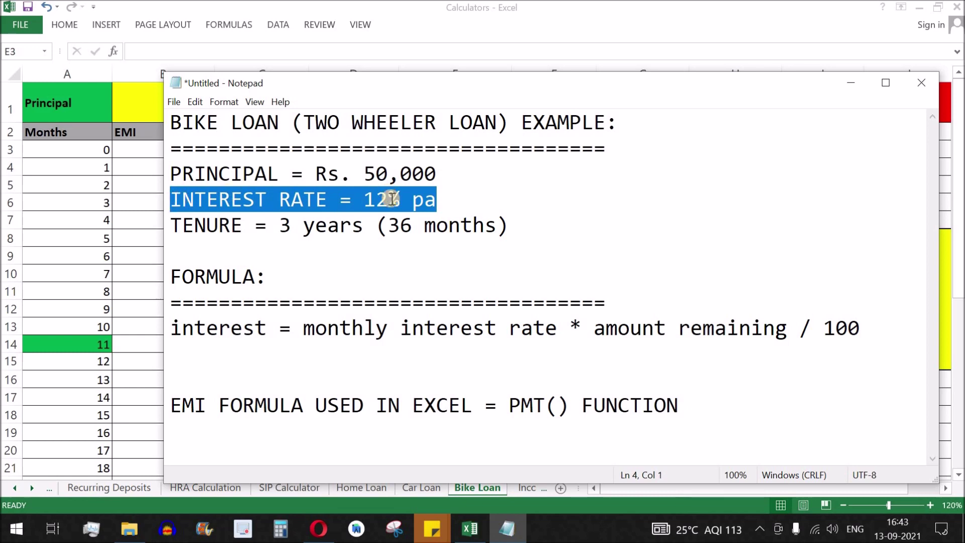
pyautogui.moveTo(280, 225); pyautogui.dragTo(511, 224)
pyautogui.click(531, 227)
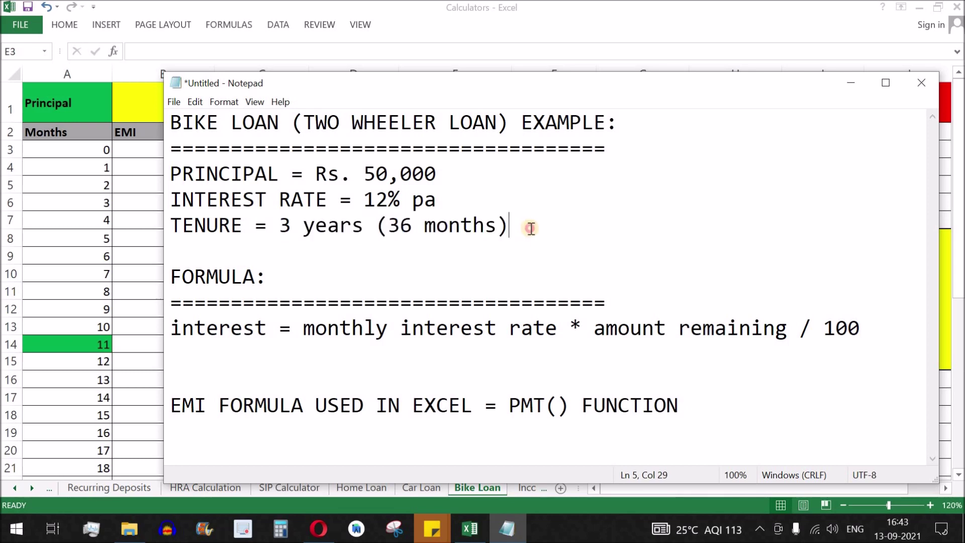
pyautogui.moveTo(526, 225); pyautogui.dragTo(168, 174)
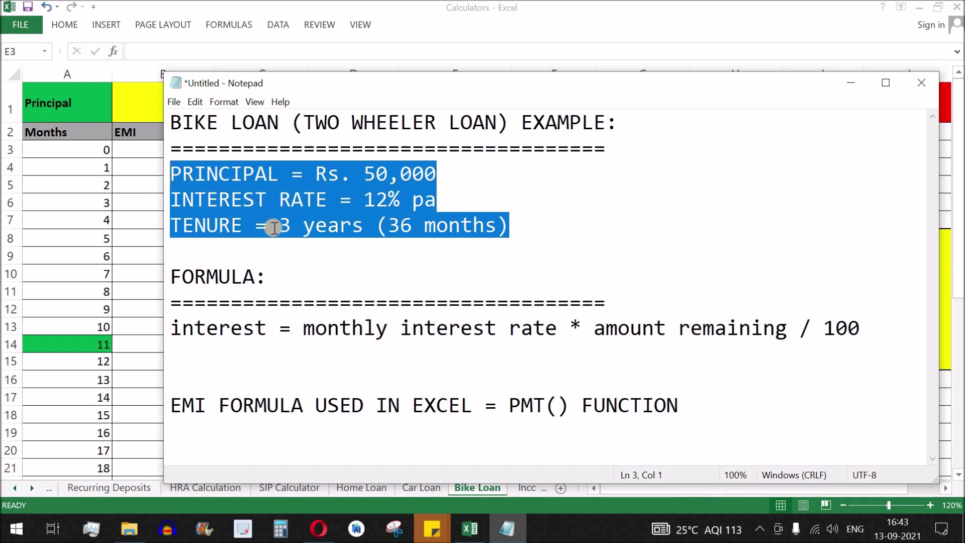
pyautogui.hotkey('alt', 'Tab')
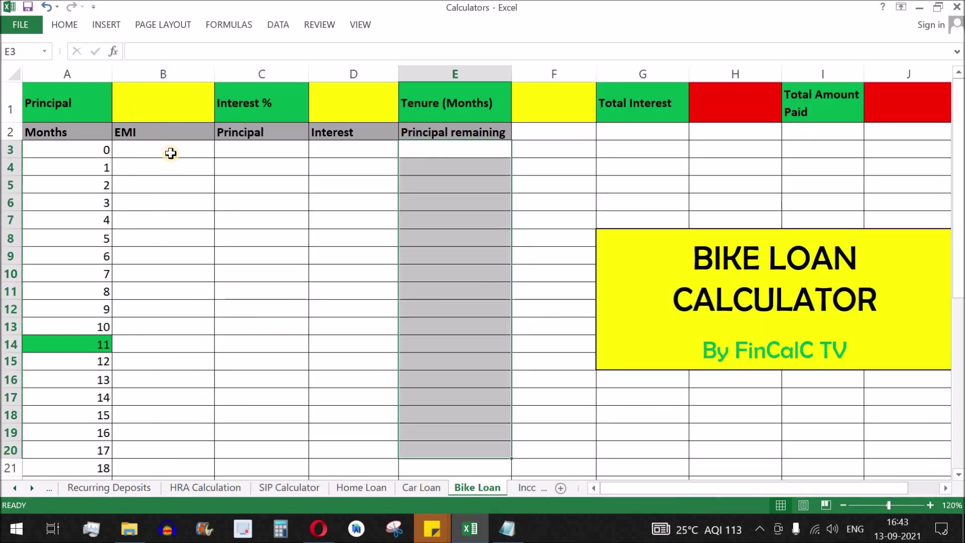
pyautogui.hotkey('alt', 'Tab')
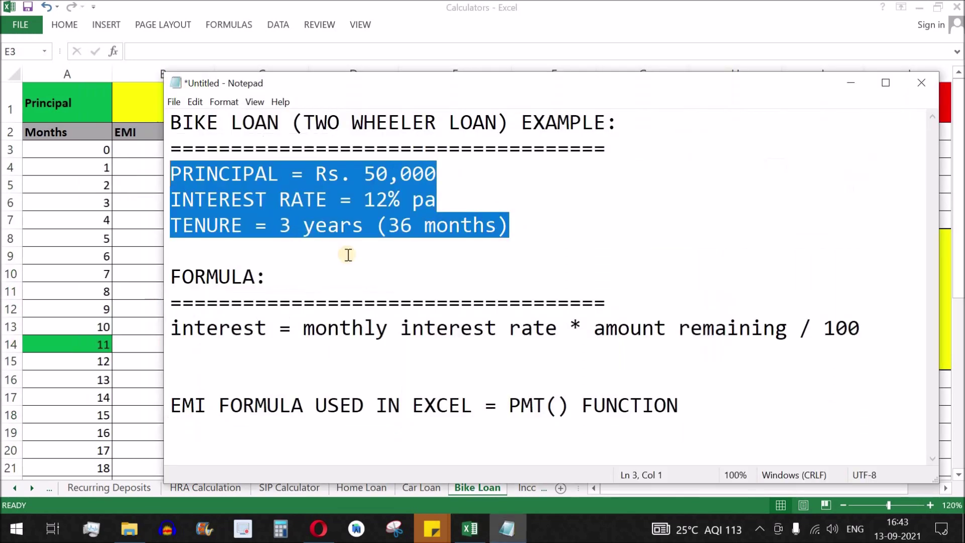
# Enter the loan inputs on the Bike Loan sheet: principal 50000 in B1, interest 12 in D1 and tenure 36 in F1.
pyautogui.click(144, 104)
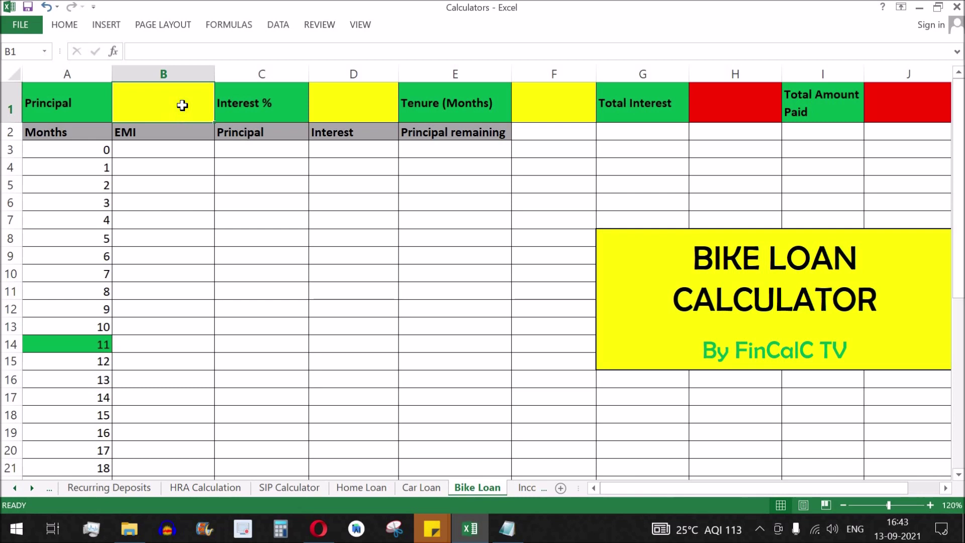
pyautogui.write('50,0')
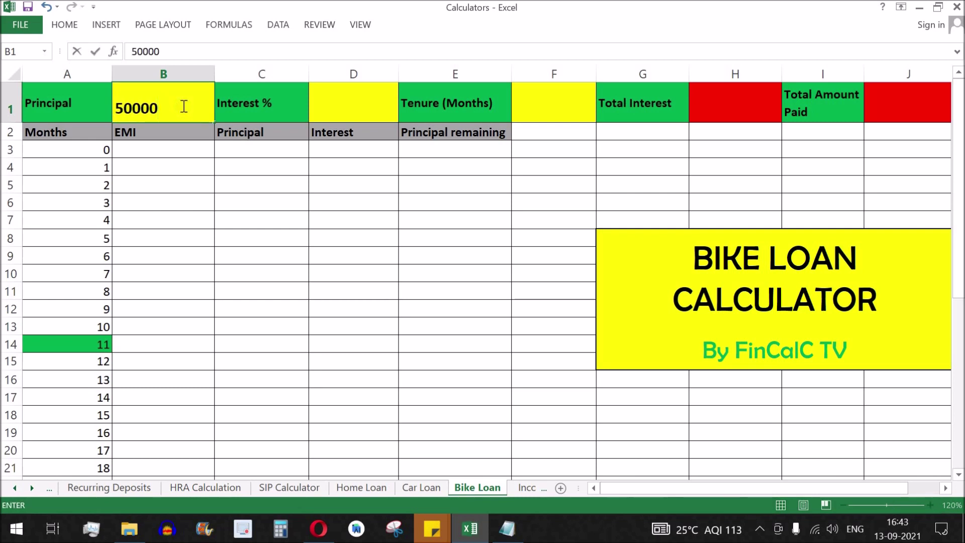
pyautogui.write('00')
pyautogui.click(369, 99)
pyautogui.write('12')
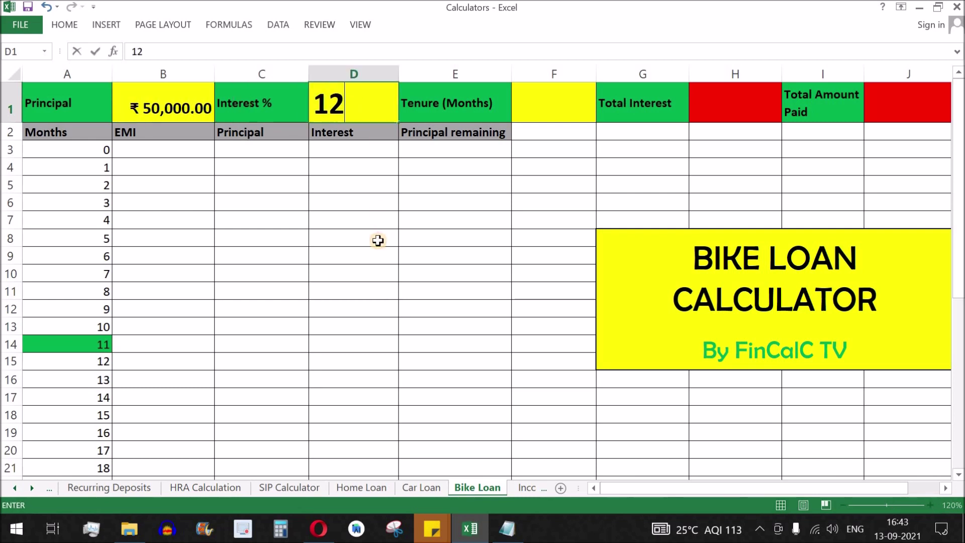
pyautogui.click(555, 105)
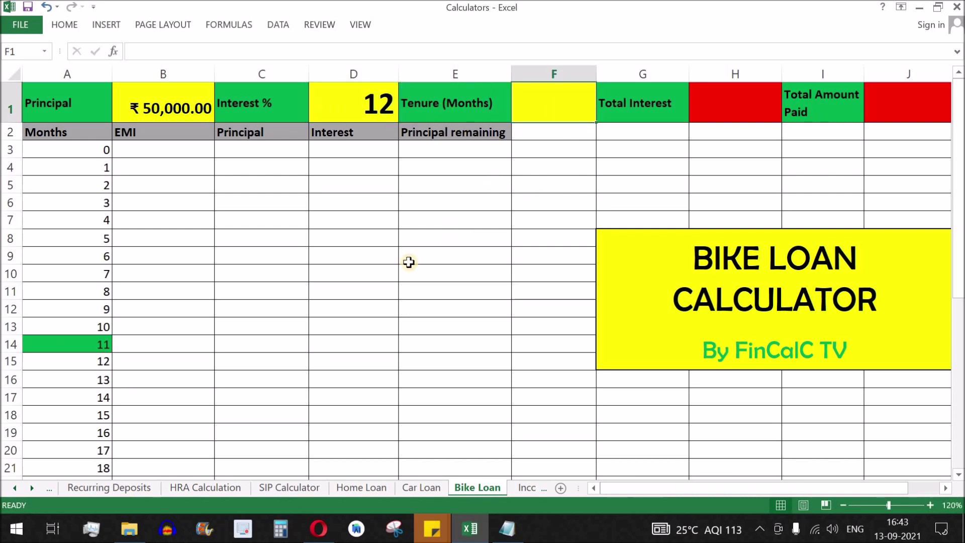
pyautogui.write('36')
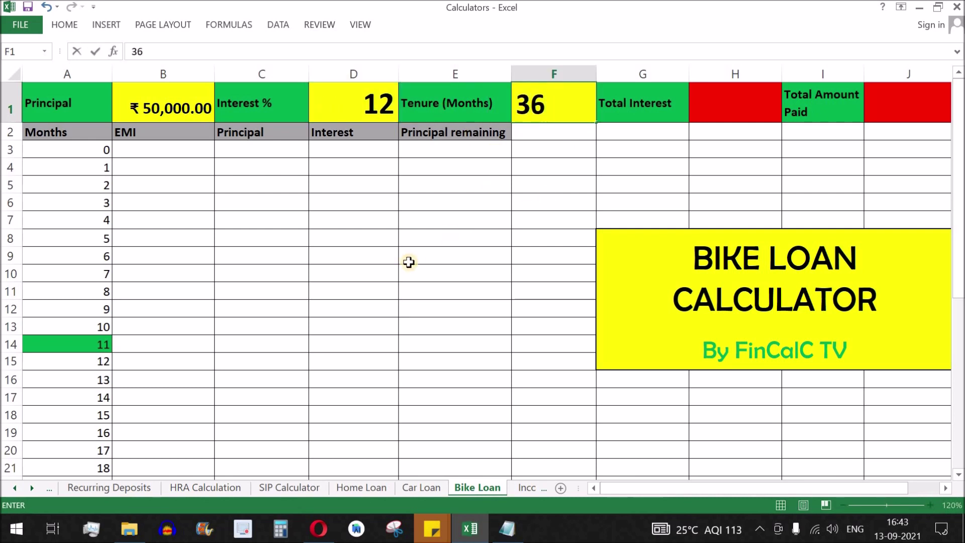
pyautogui.press('Tab')
pyautogui.click(704, 116)
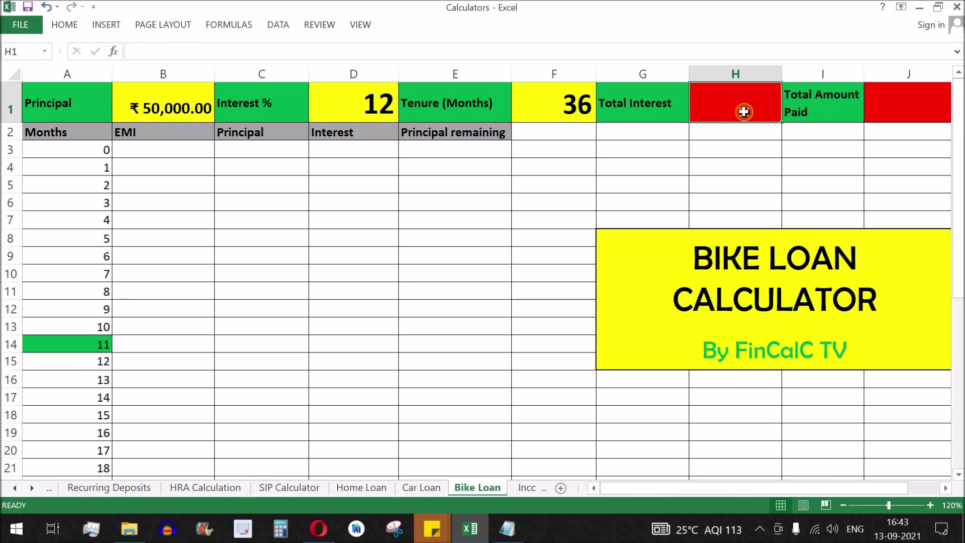
pyautogui.click(175, 100)
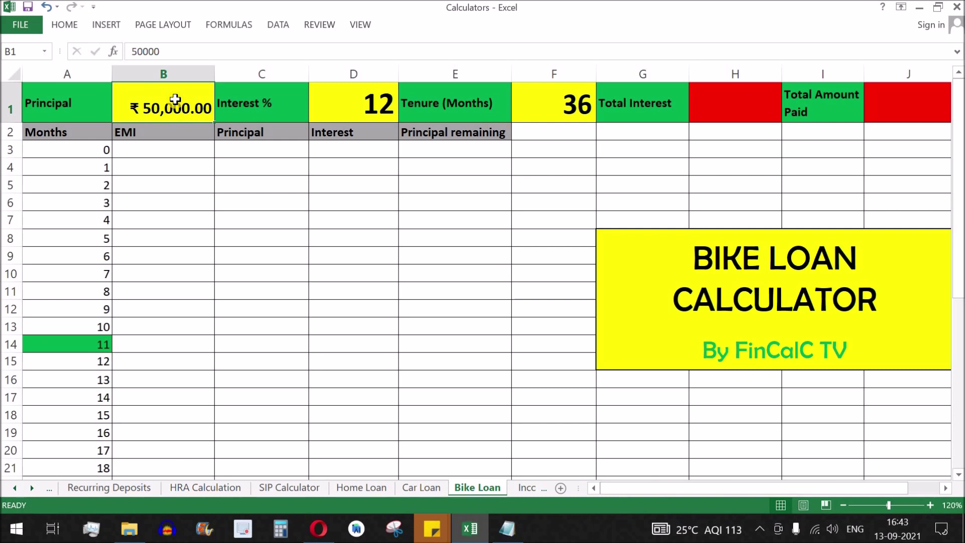
pyautogui.click(730, 103)
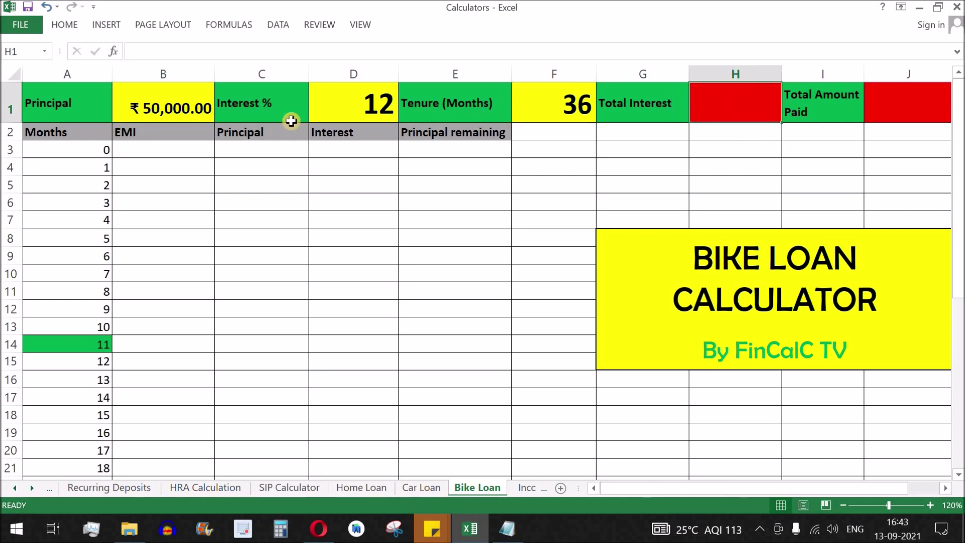
pyautogui.click(181, 101)
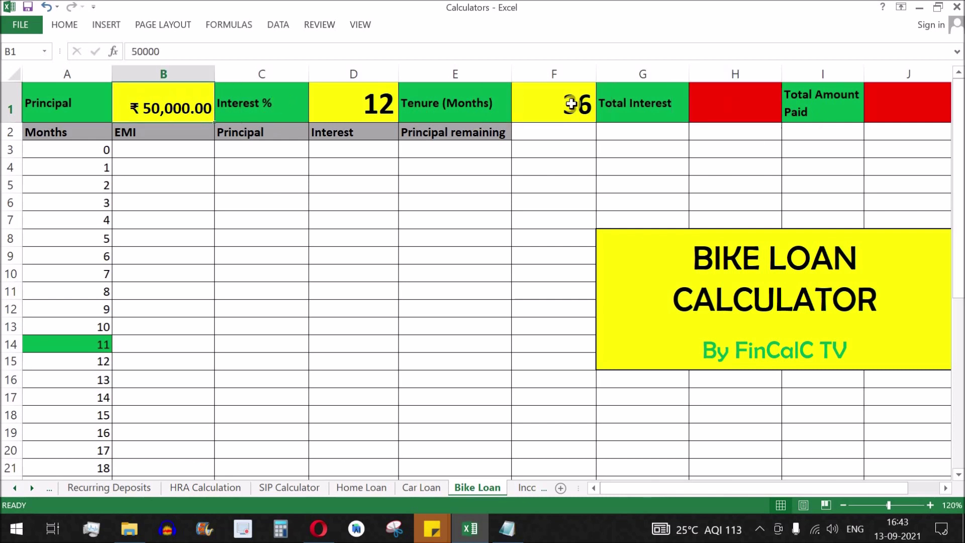
pyautogui.click(722, 108)
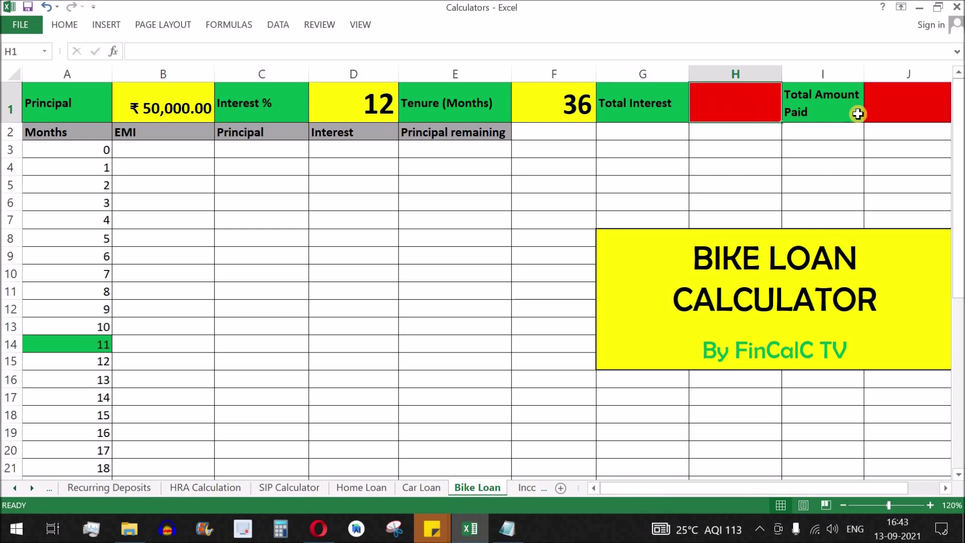
pyautogui.click(889, 108)
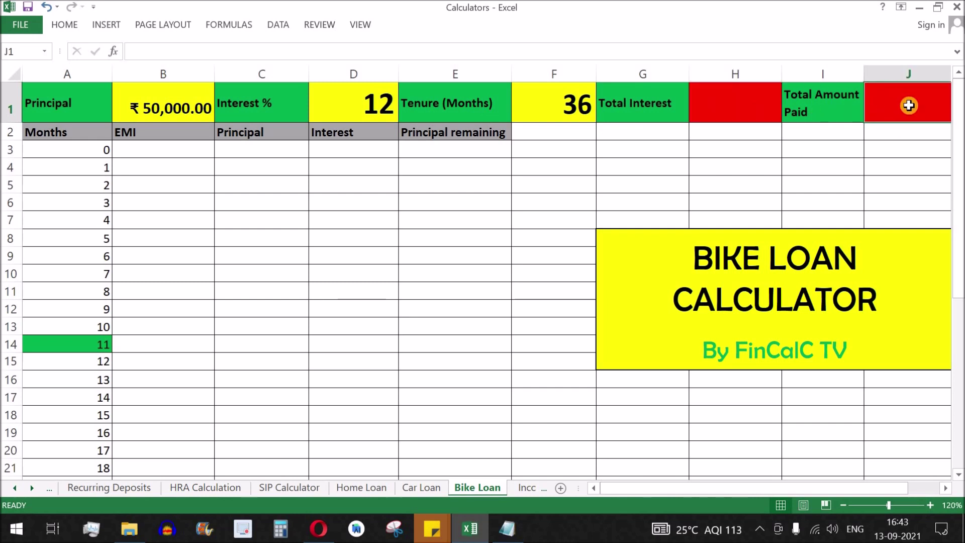
# Start a PMT formula in the month 0 EMI cell B3 with $D$1/12/100 as the monthly rate.
pyautogui.click(185, 149)
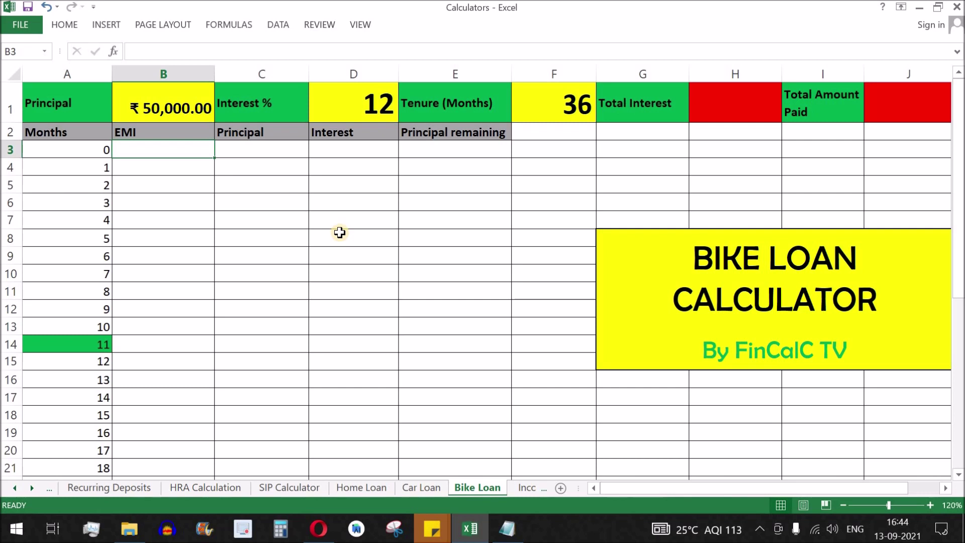
pyautogui.write('=')
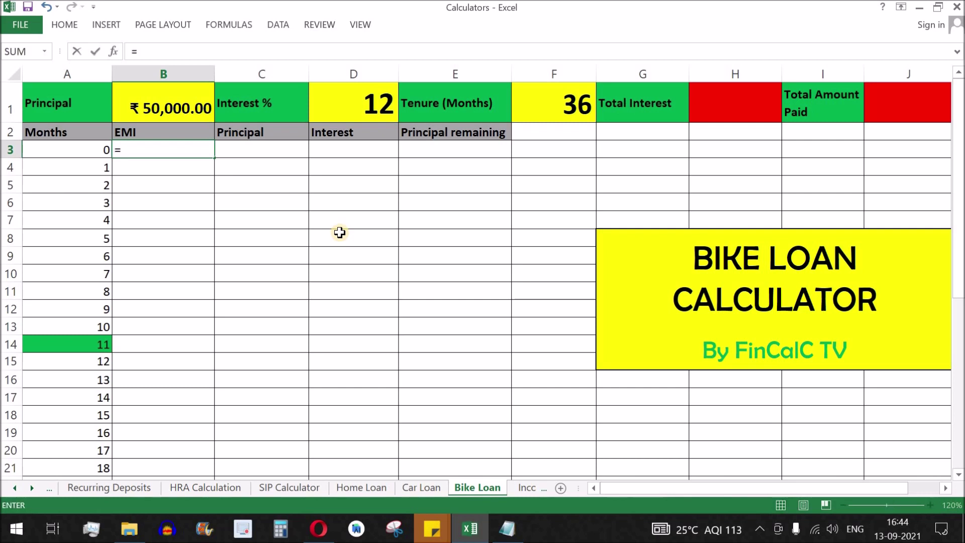
pyautogui.write('pmt')
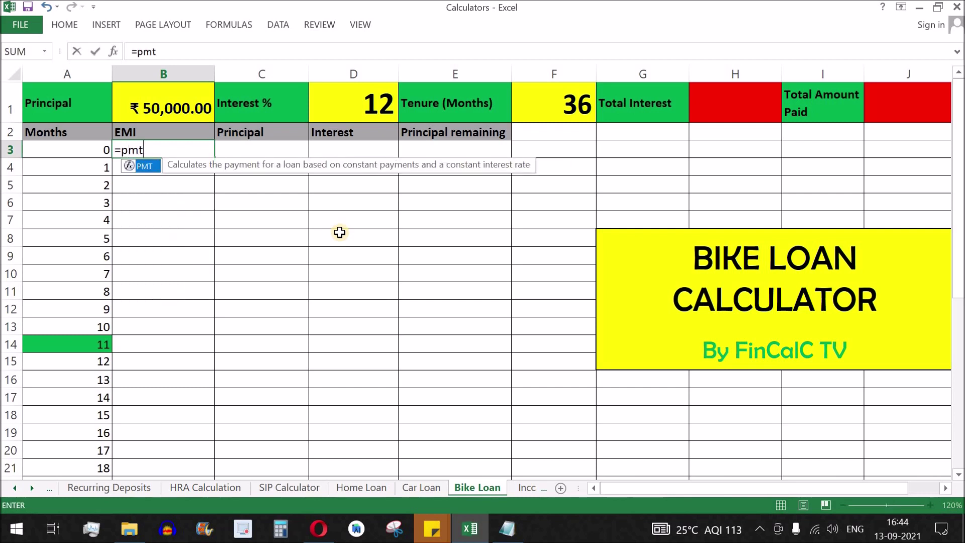
pyautogui.press('Tab')
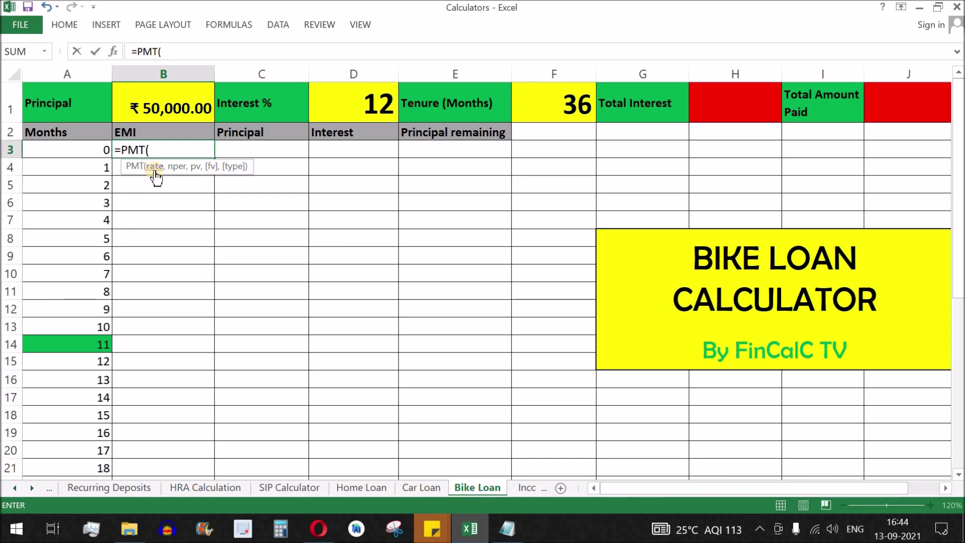
pyautogui.click(365, 102)
pyautogui.click(165, 52)
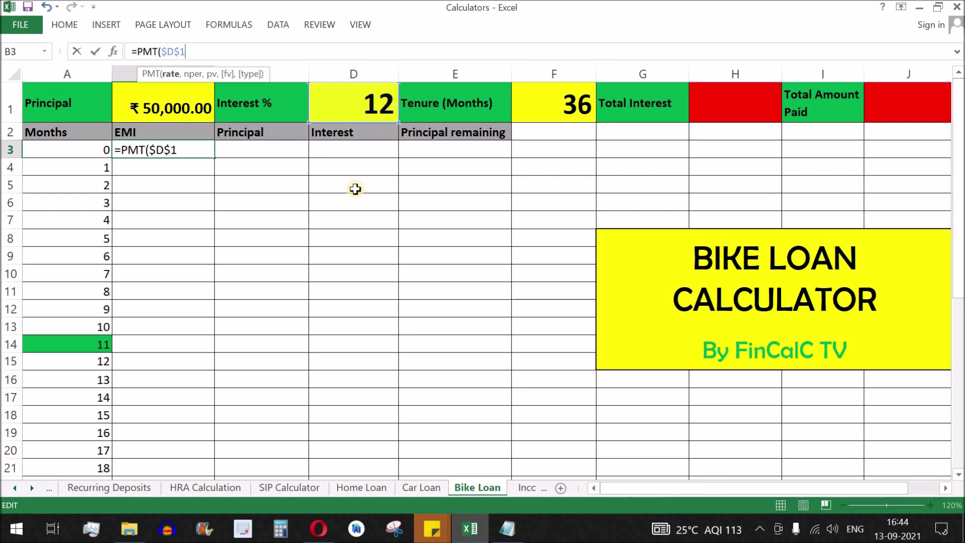
pyautogui.write('/12/100')
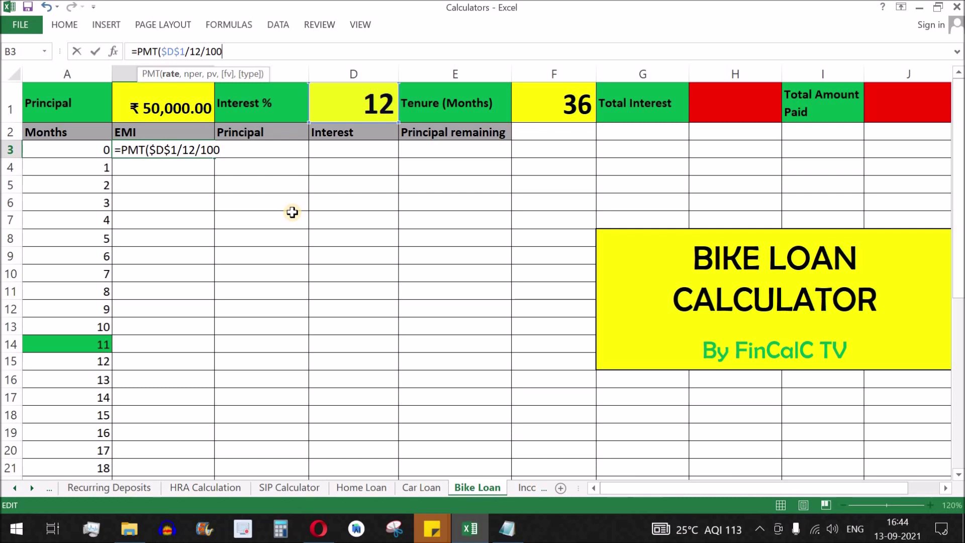
# Complete the PMT formula in B3 with $F$1-A3 as the number of periods and E3 as the present value.
pyautogui.write(',')
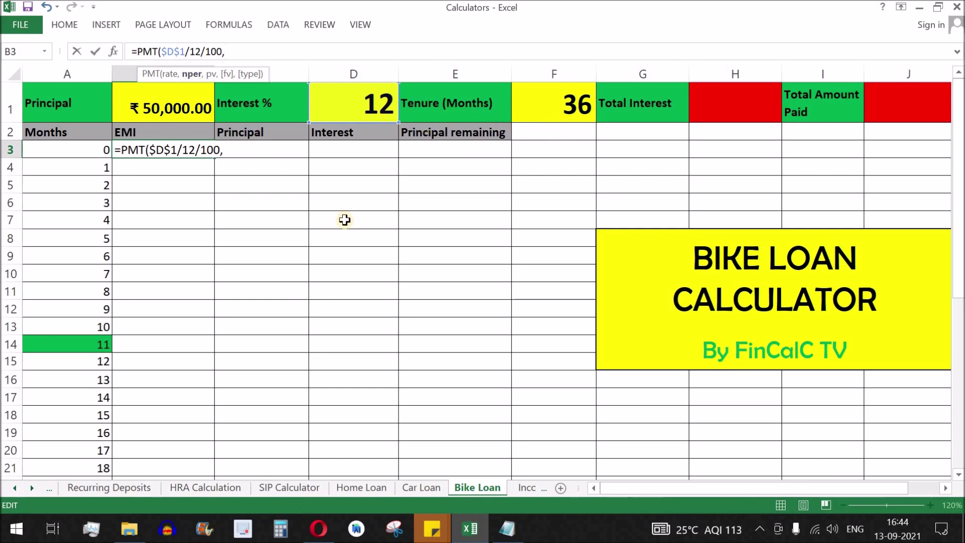
pyautogui.click(561, 102)
pyautogui.press('F4')
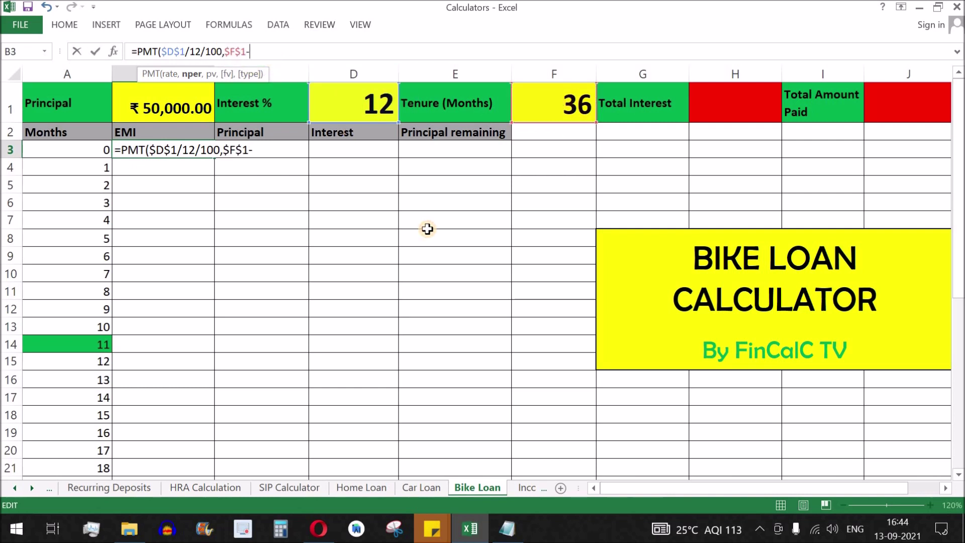
pyautogui.click(84, 150)
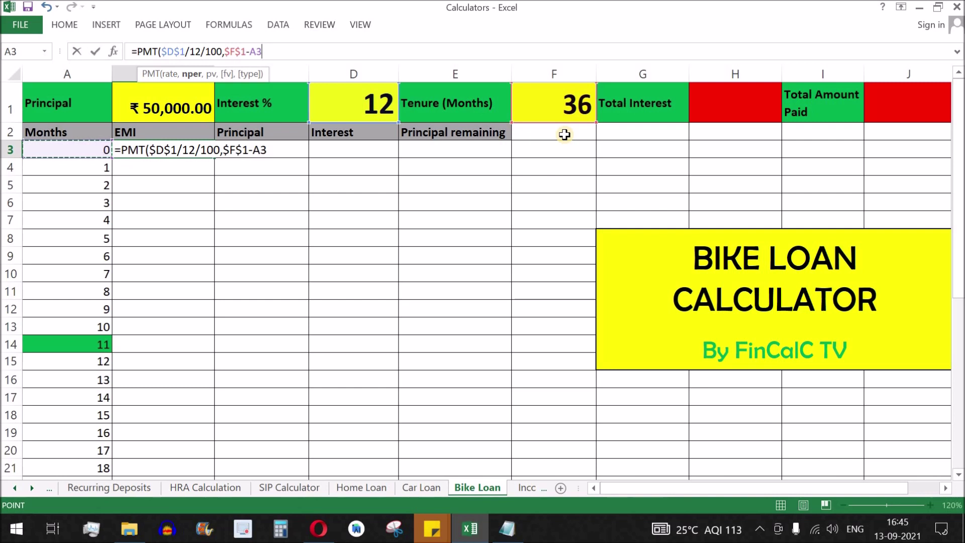
pyautogui.write(',')
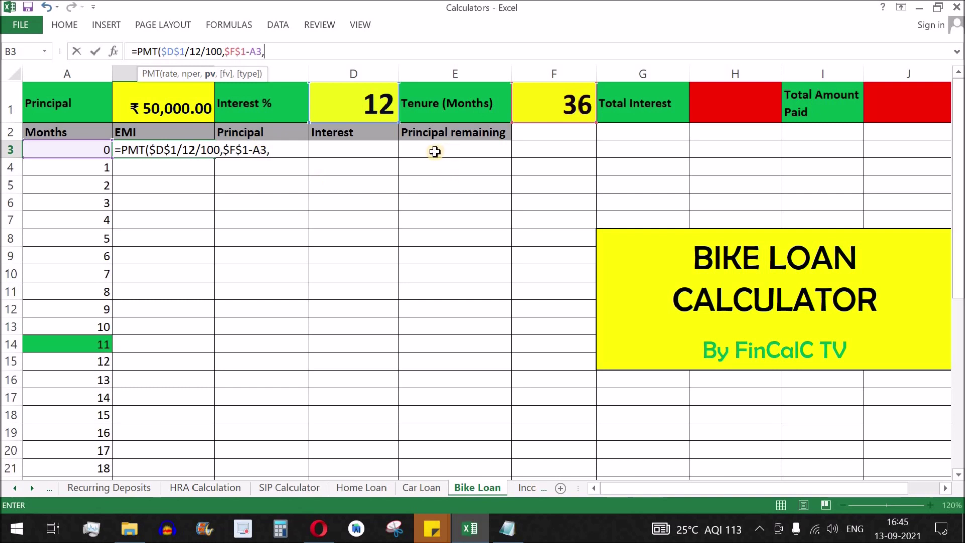
pyautogui.click(459, 149)
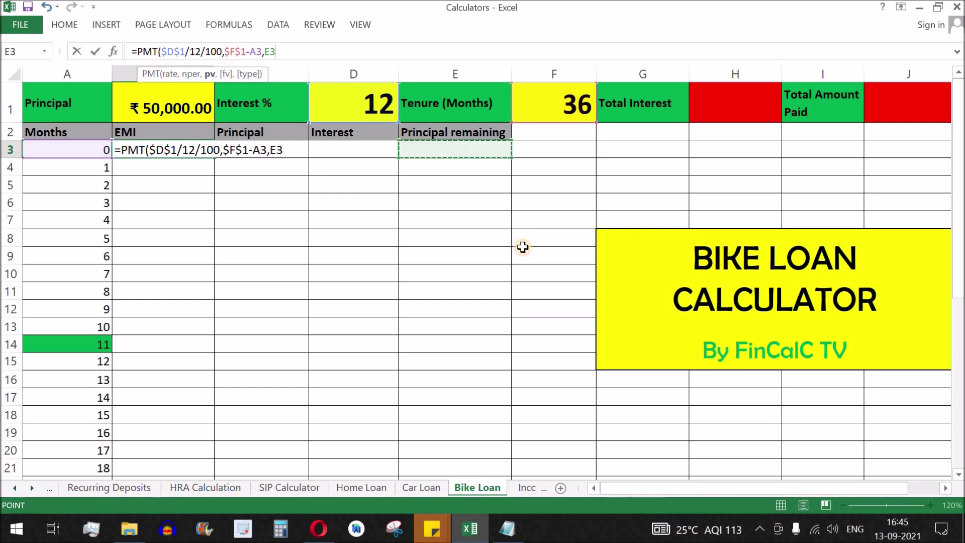
pyautogui.write(')')
pyautogui.press('Return')
# Link the month 0 principal remaining cell E3 to the loan principal with =B1.
pyautogui.click(455, 149)
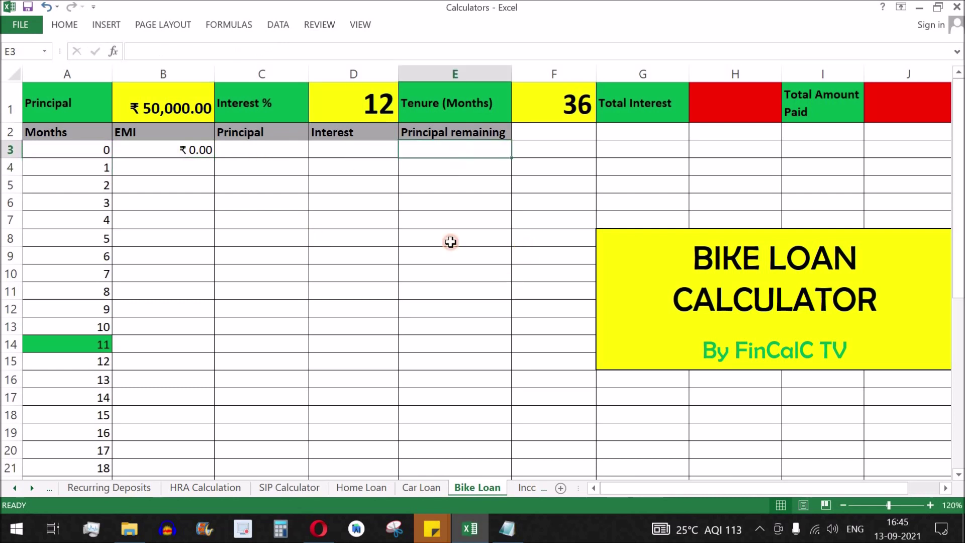
pyautogui.write('=')
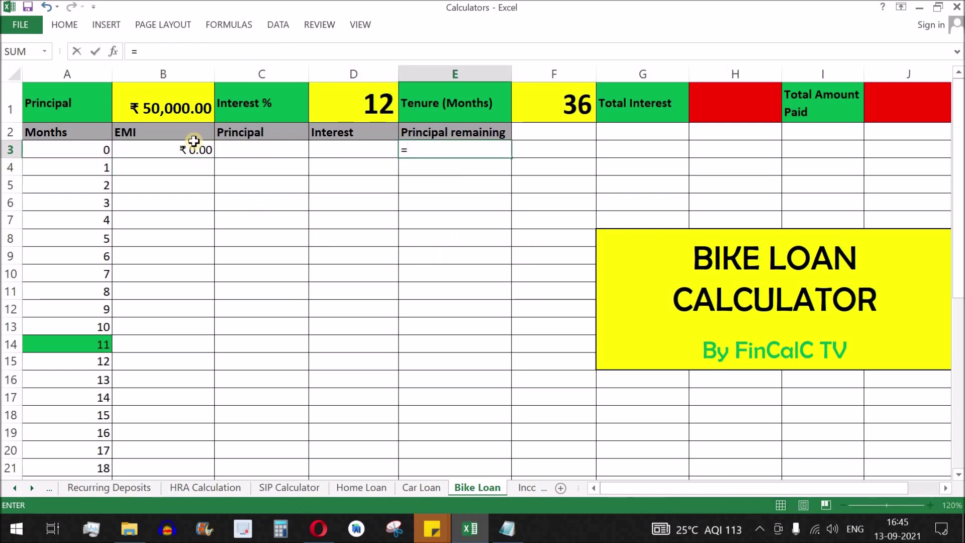
pyautogui.click(167, 98)
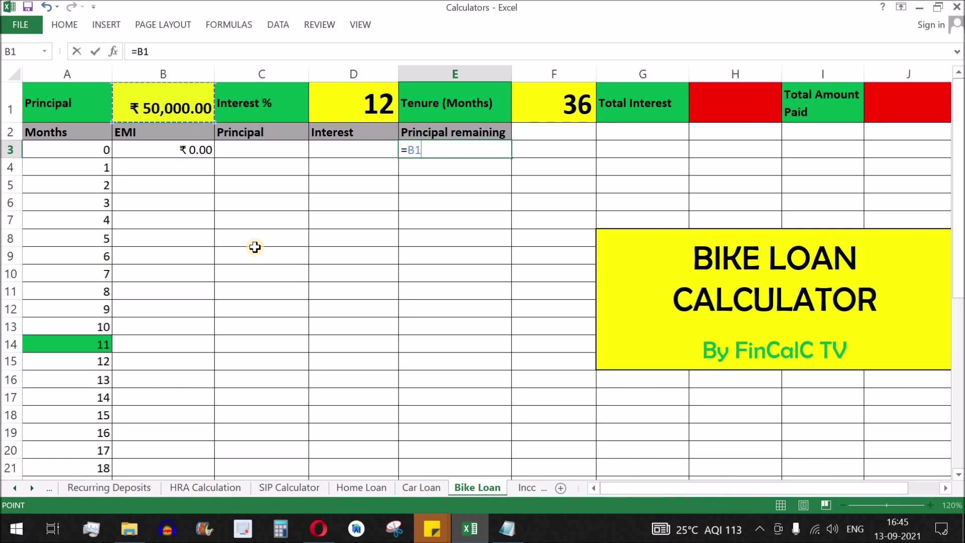
pyautogui.press('Return')
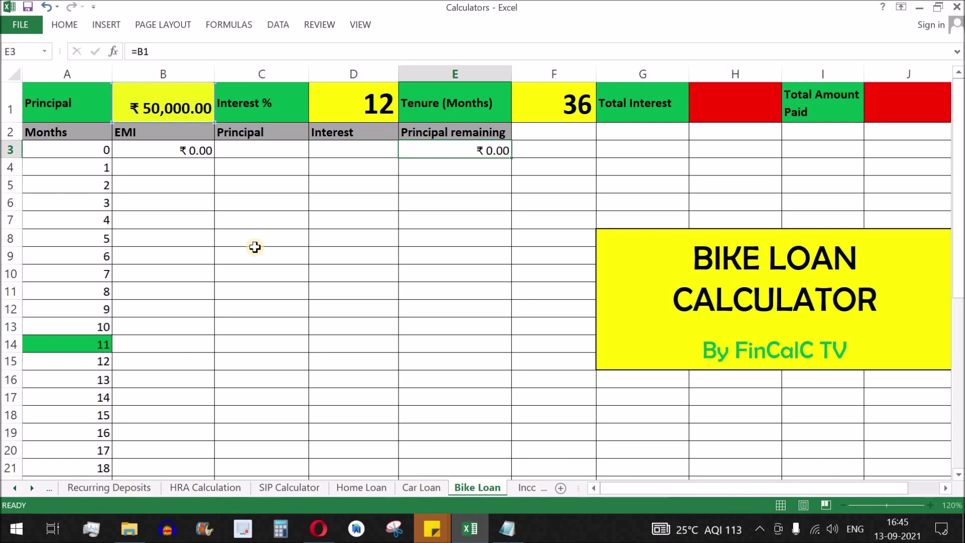
# Wrap the EMI formula in B3 in ABS so it reads =ABS(PMT($D$1/12/100,$F$1-A3,E3)).
pyautogui.click(184, 151)
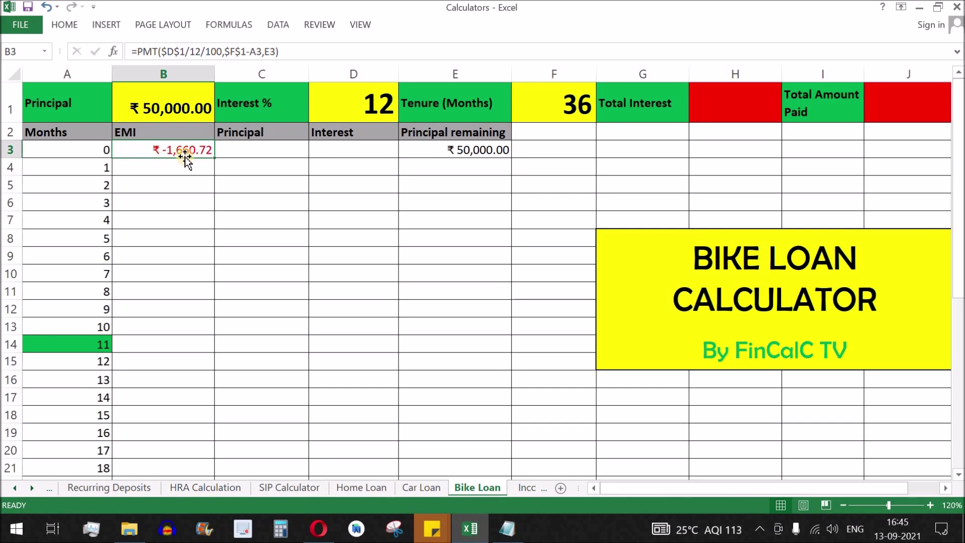
pyautogui.click(136, 51)
pyautogui.write('abs')
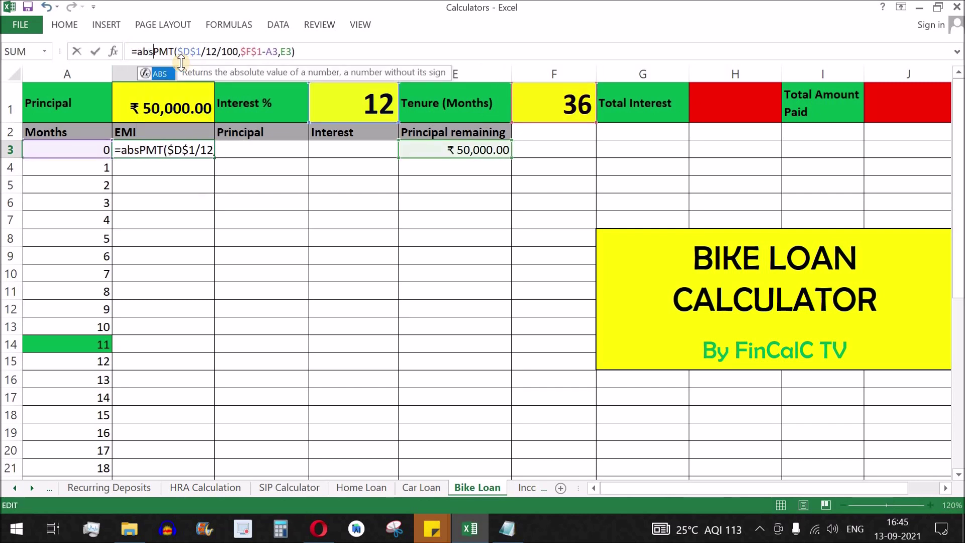
pyautogui.press('Tab')
pyautogui.press('End')
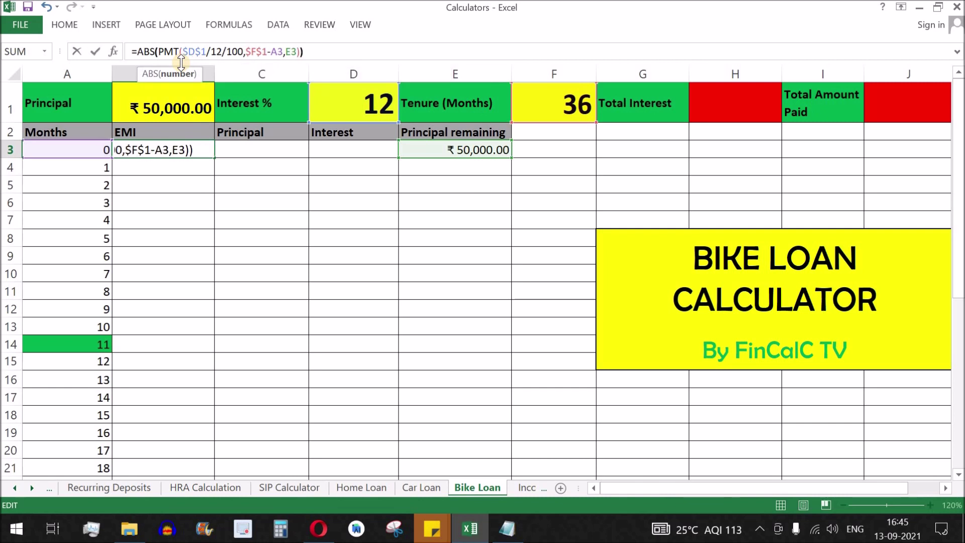
pyautogui.write(')')
pyautogui.press('Return')
pyautogui.click(182, 150)
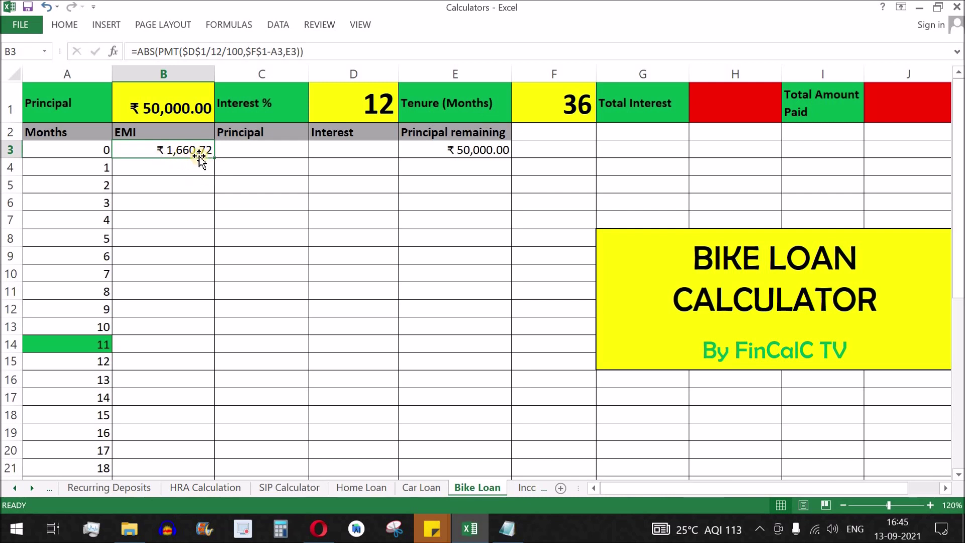
# Check the loan inputs in B1, D1 and F1, and read the interest formula in the Notepad notes.
pyautogui.click(181, 104)
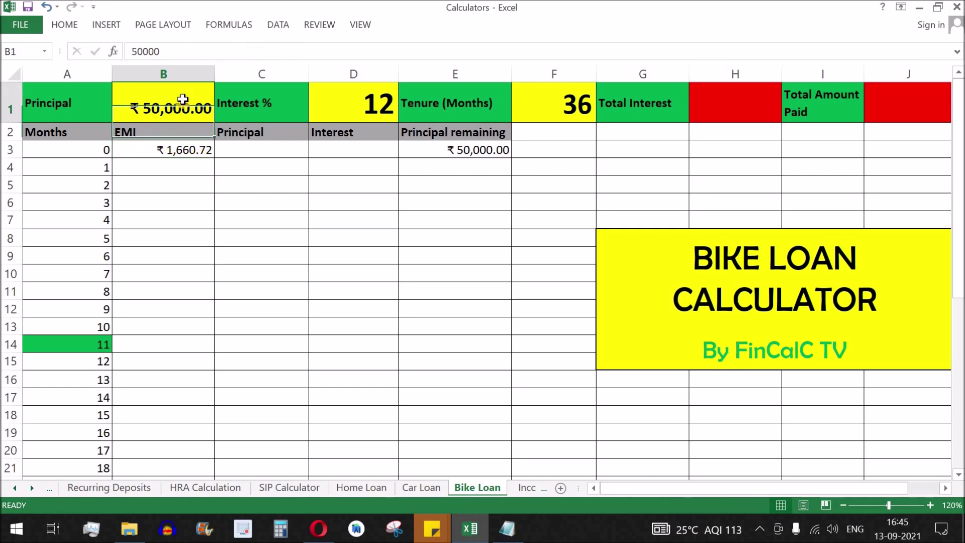
pyautogui.click(347, 100)
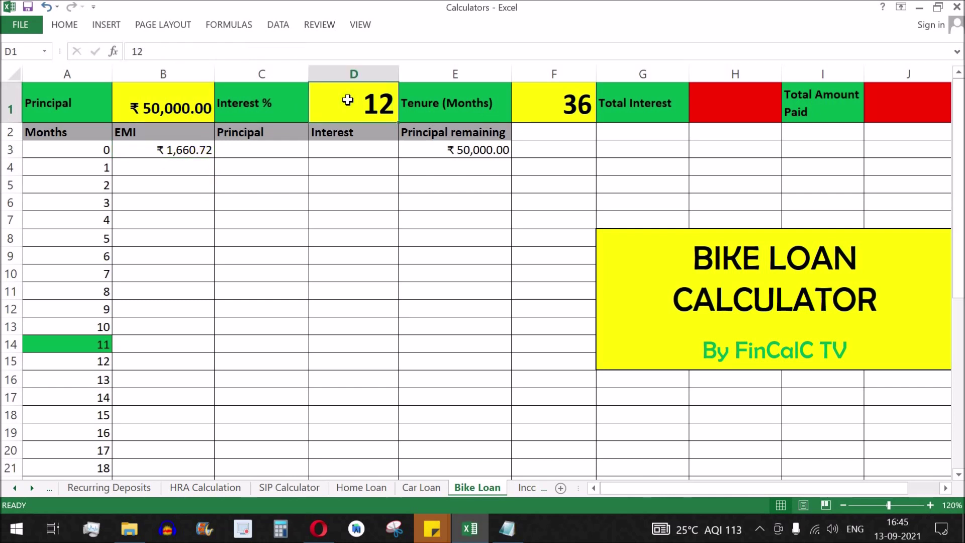
pyautogui.click(543, 102)
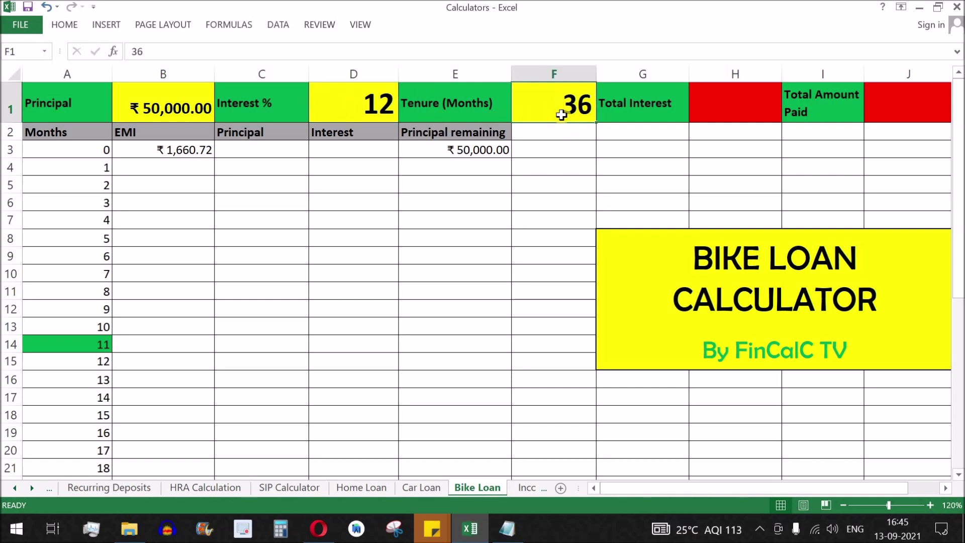
pyautogui.click(173, 151)
pyautogui.moveTo(256, 151); pyautogui.dragTo(360, 156)
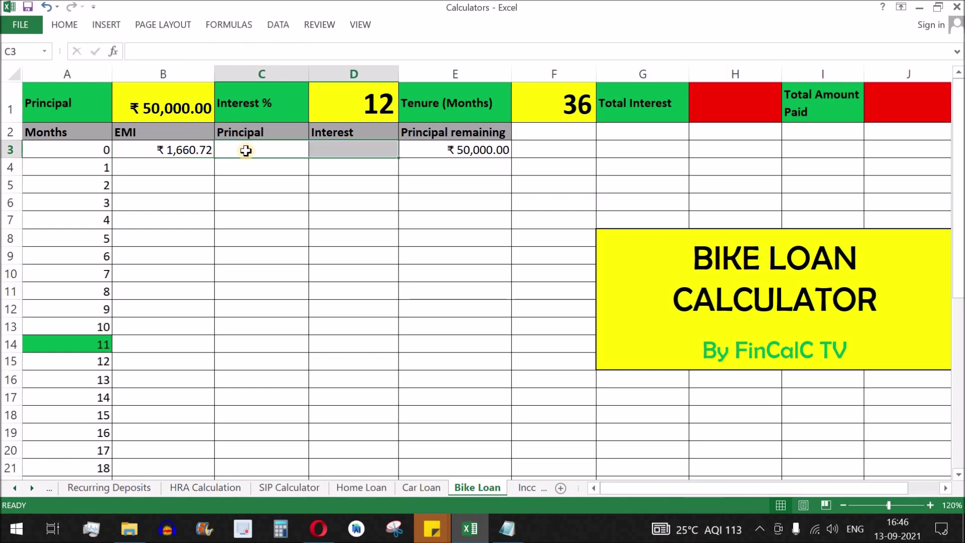
pyautogui.click(507, 528)
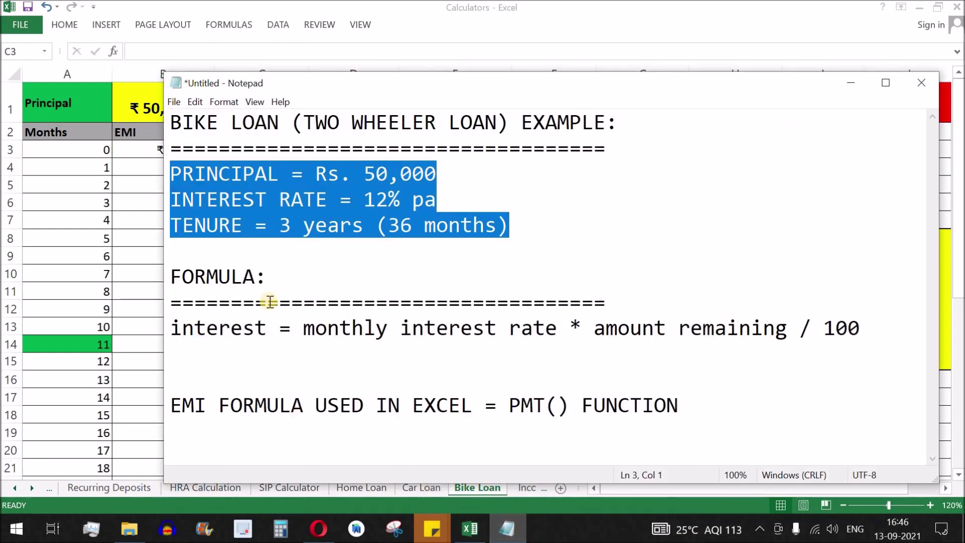
pyautogui.click(312, 328)
pyautogui.moveTo(264, 328); pyautogui.dragTo(171, 329)
pyautogui.moveTo(303, 329)
pyautogui.mouseDown()
pyautogui.moveTo(607, 337)
pyautogui.moveTo(870, 327)
pyautogui.moveTo(302, 329)
pyautogui.mouseUp()
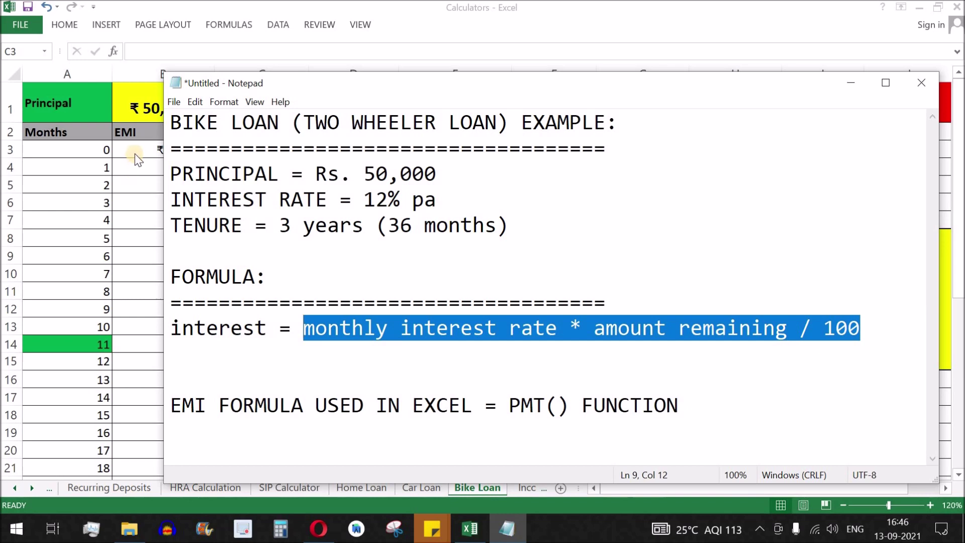
# Switch back to Excel and enter the month 0 interest formula =$D$1/12*E3/100 in D3.
pyautogui.hotkey('alt', 'Tab')
pyautogui.click(336, 156)
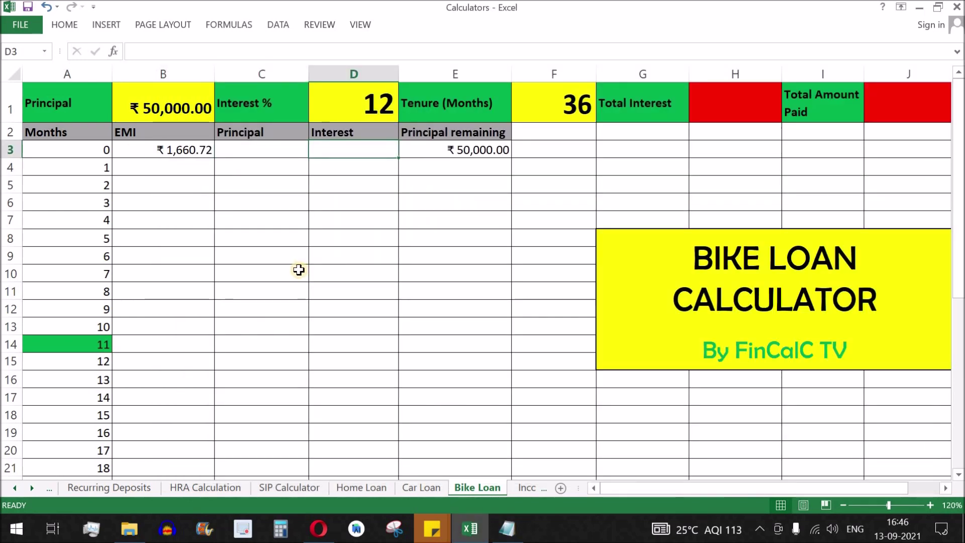
pyautogui.write('=')
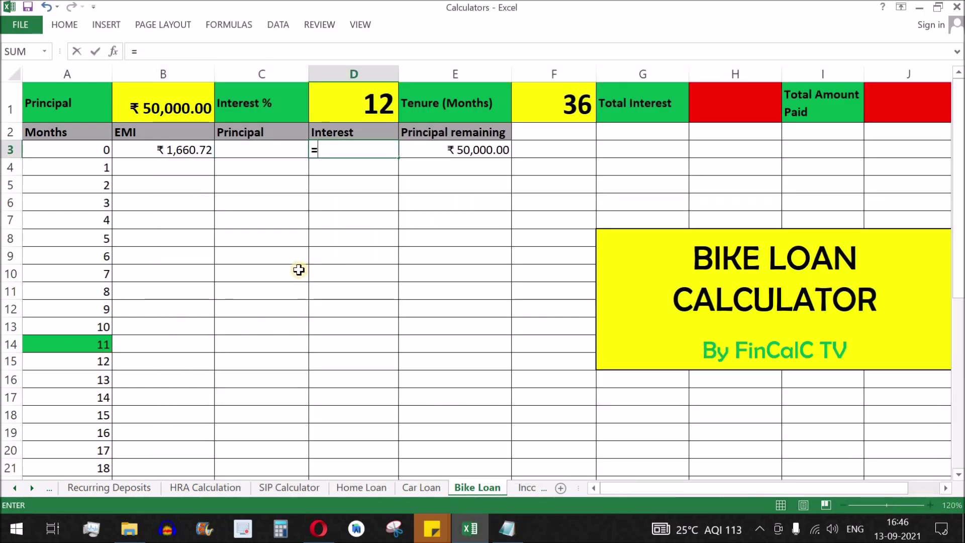
pyautogui.click(366, 104)
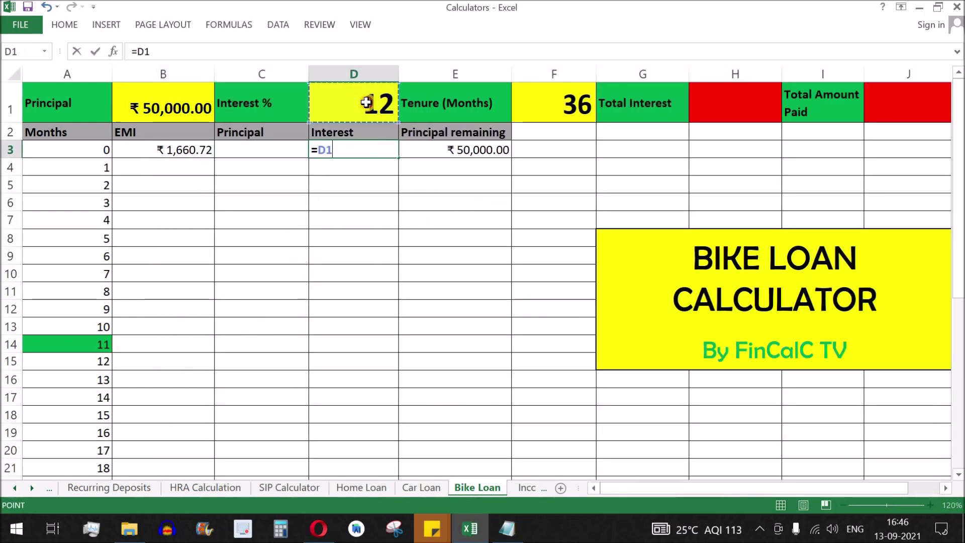
pyautogui.click(139, 51)
pyautogui.press('F4')
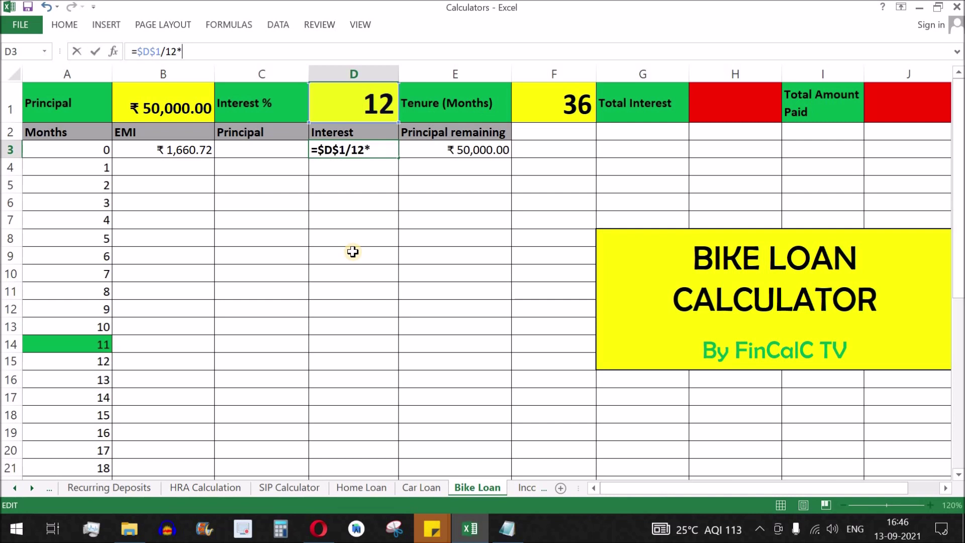
pyautogui.click(473, 150)
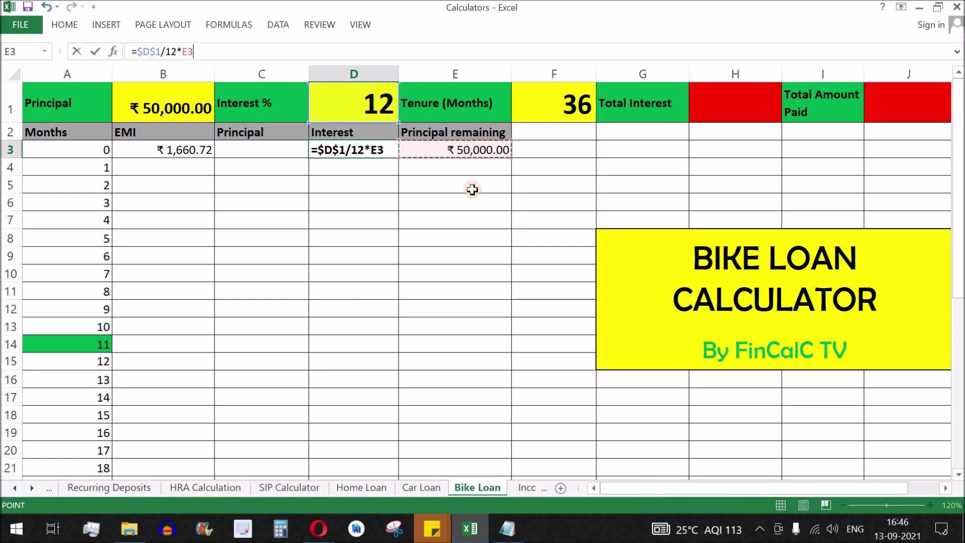
pyautogui.write('/100')
pyautogui.press('Return')
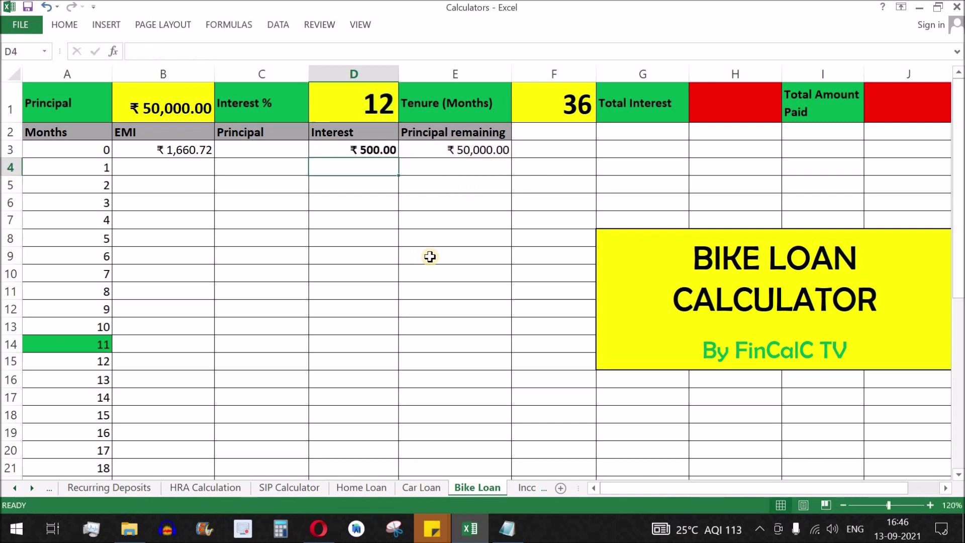
pyautogui.click(378, 152)
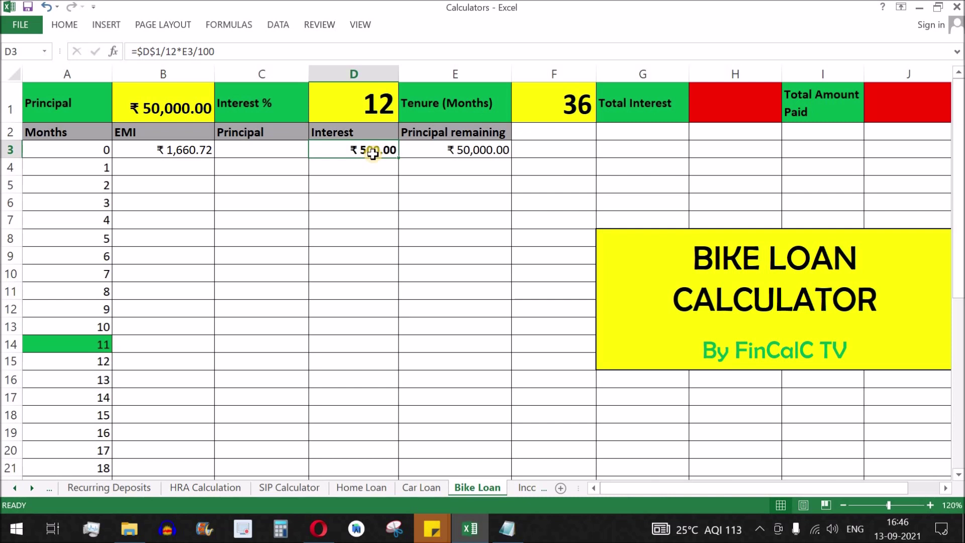
# Calculate the month 0 principal portion in C3 as EMI minus interest with =B3-D3.
pyautogui.click(269, 151)
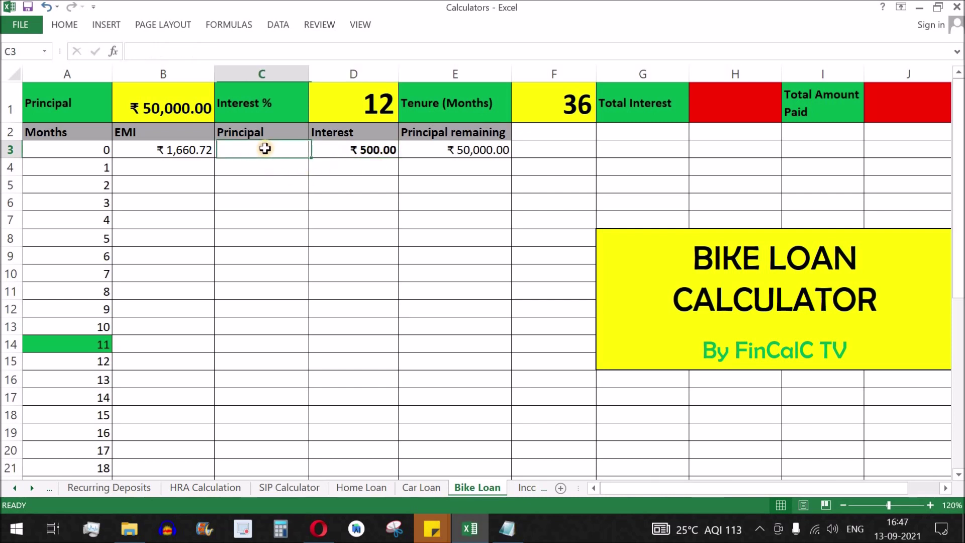
pyautogui.write('=')
pyautogui.click(180, 151)
pyautogui.write('-')
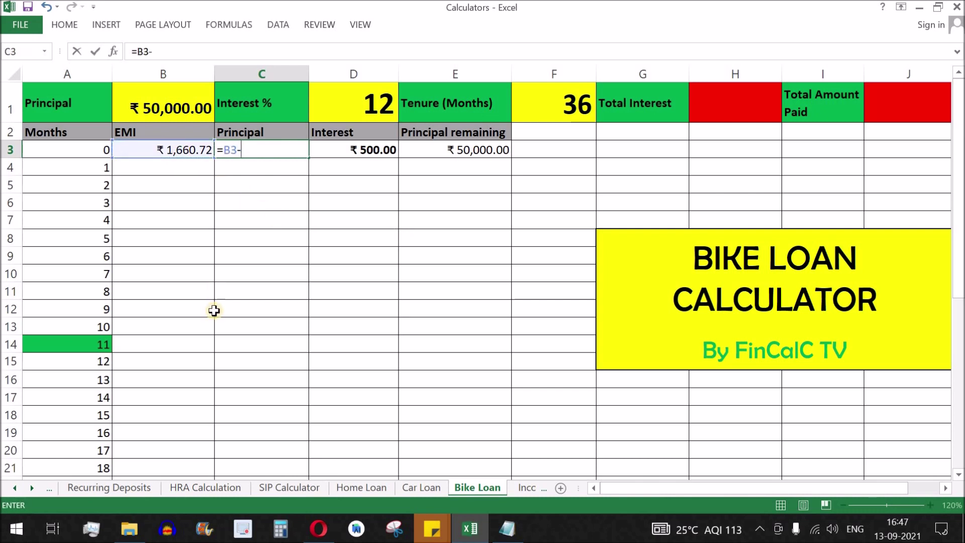
pyautogui.click(364, 150)
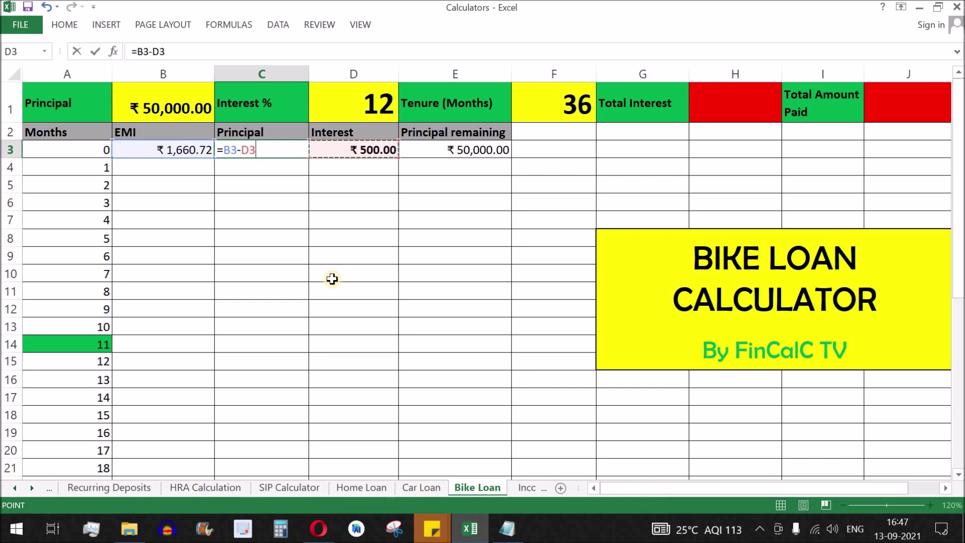
pyautogui.press('Return')
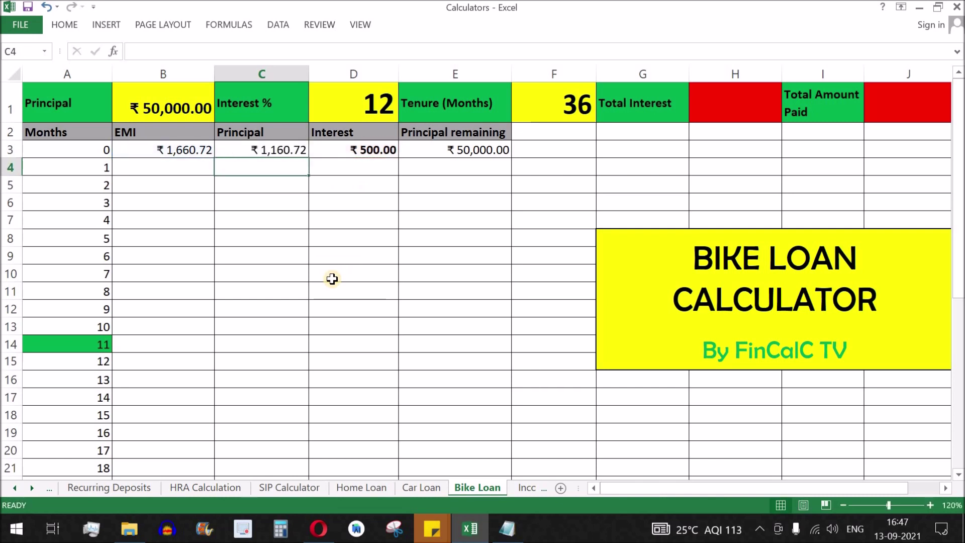
pyautogui.click(293, 155)
pyautogui.click(193, 157)
pyautogui.moveTo(193, 157); pyautogui.dragTo(355, 151)
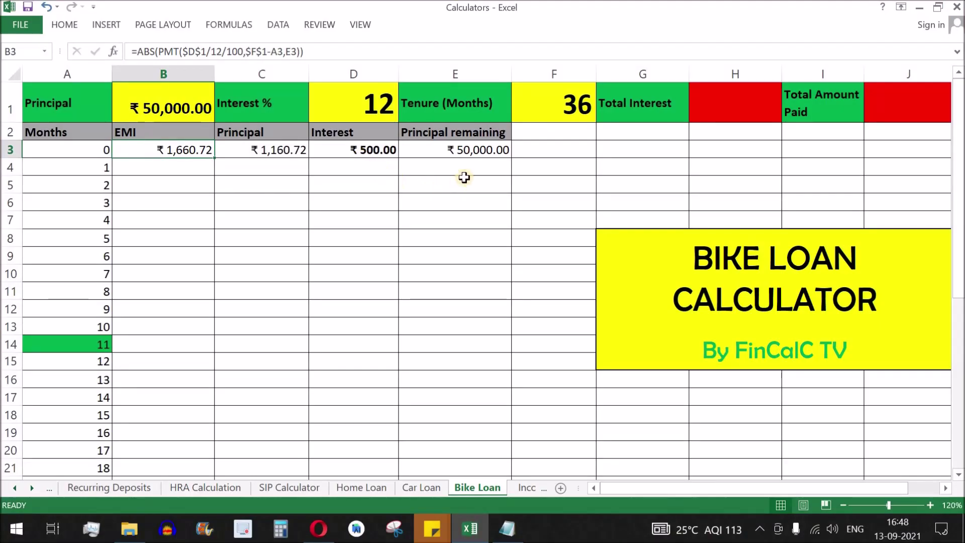
# Calculate the month 1 principal remaining in E4 with =E3-C3.
pyautogui.click(468, 166)
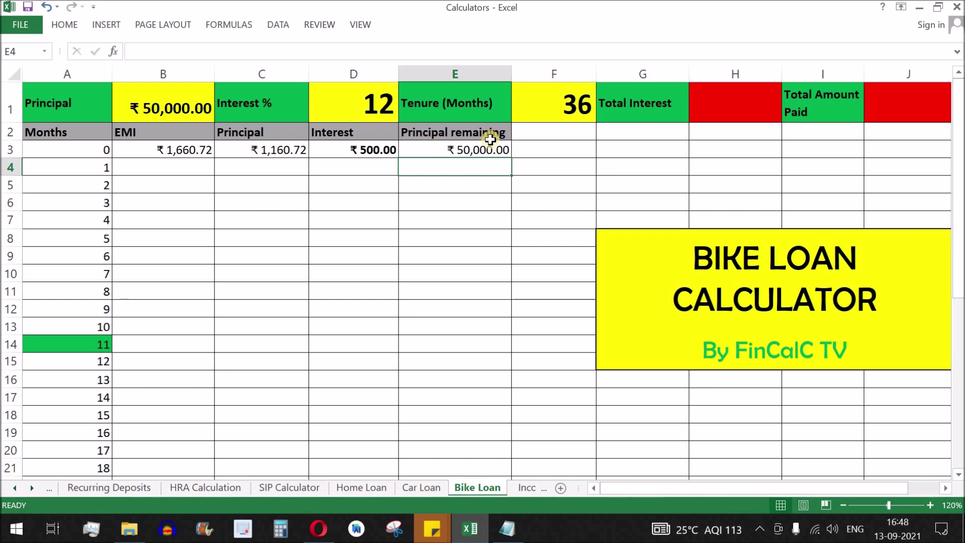
pyautogui.write('=')
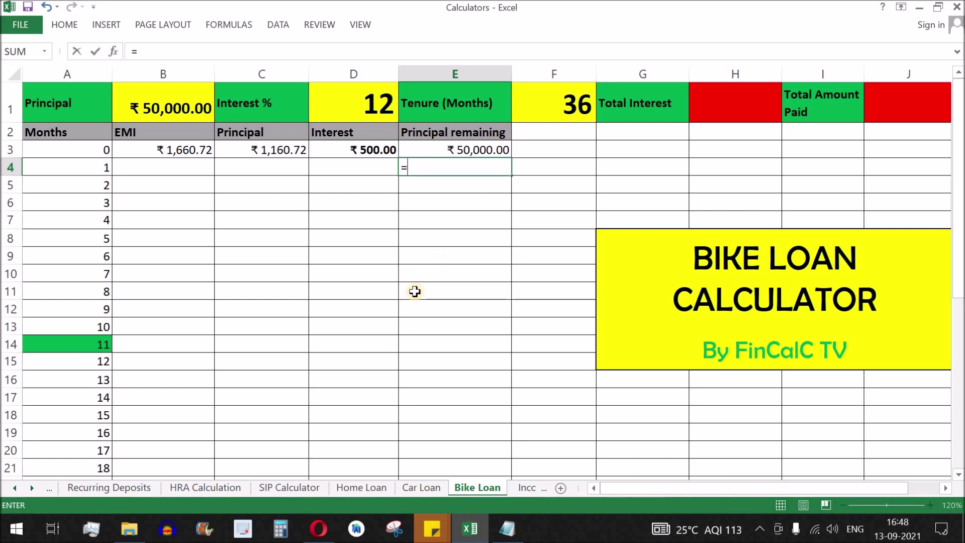
pyautogui.click(479, 151)
pyautogui.write('-')
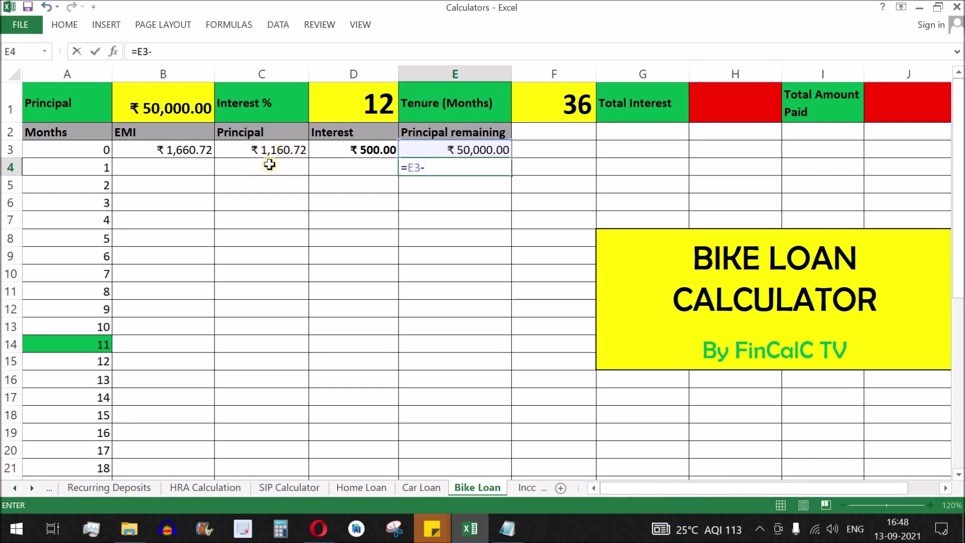
pyautogui.click(280, 150)
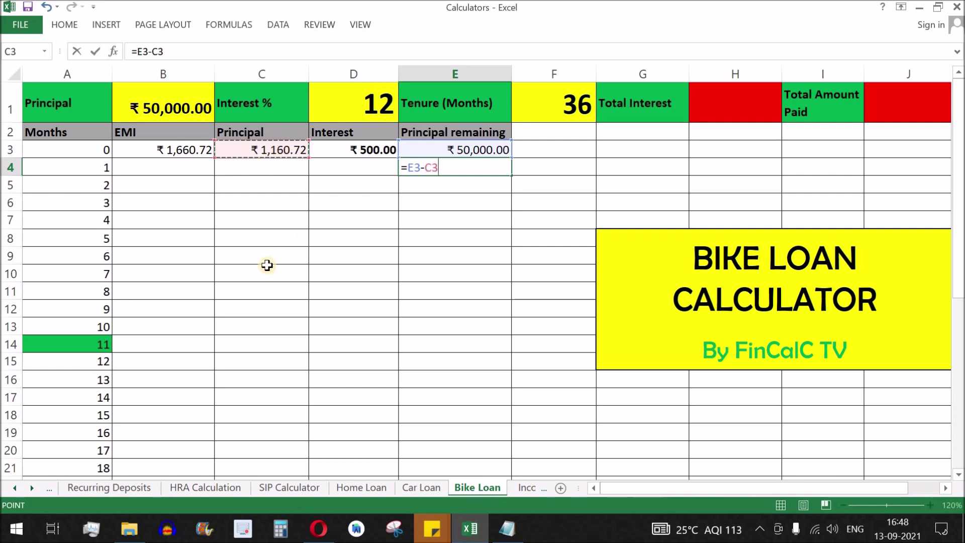
pyautogui.press('Return')
pyautogui.click(375, 151)
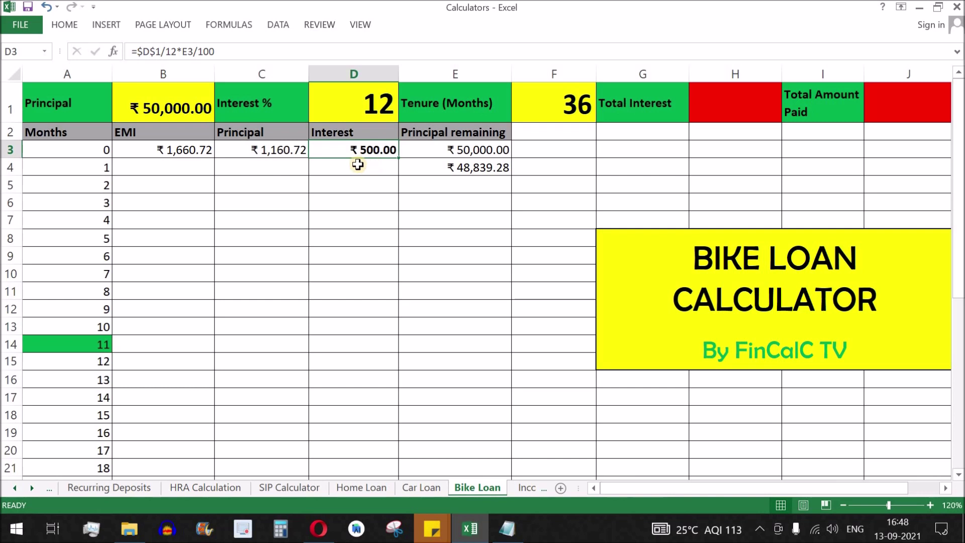
pyautogui.moveTo(366, 149); pyautogui.dragTo(373, 275)
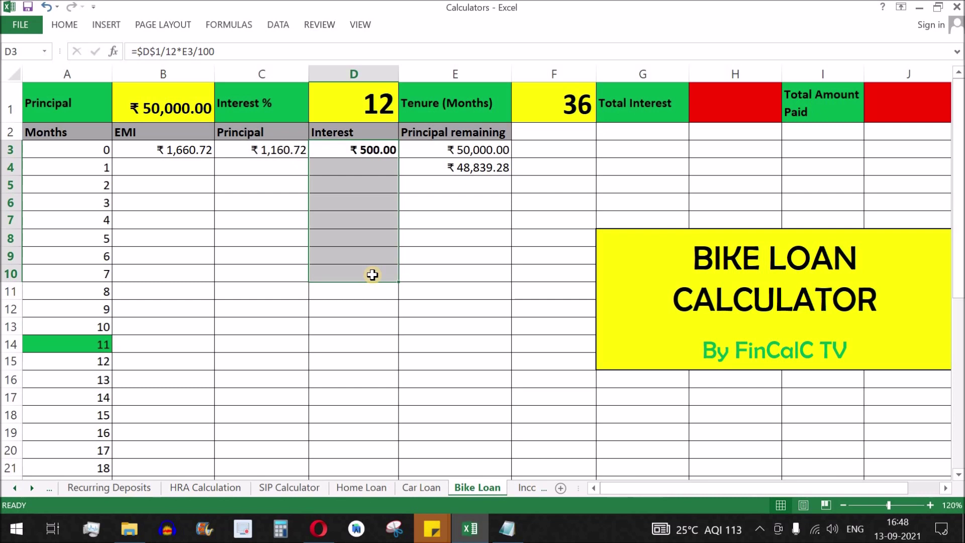
pyautogui.click(465, 167)
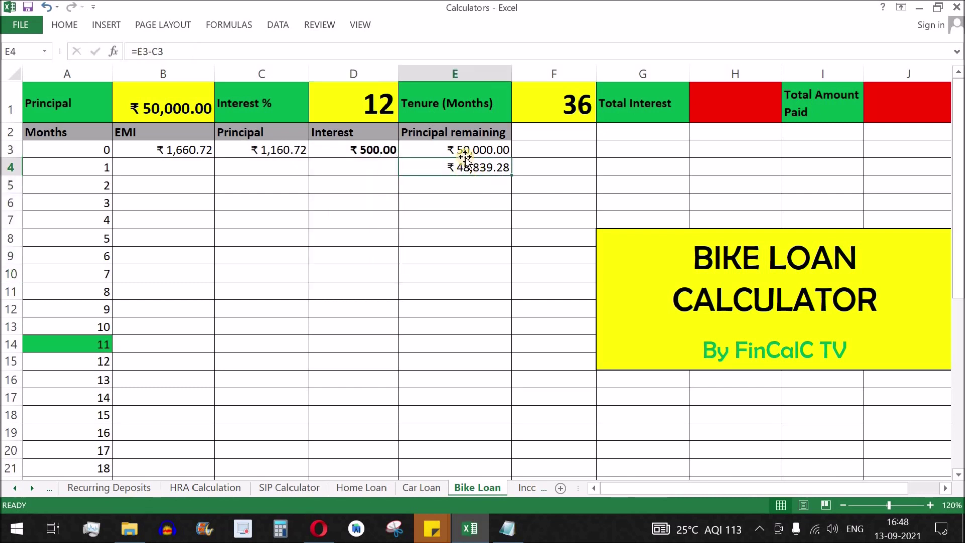
pyautogui.click(260, 148)
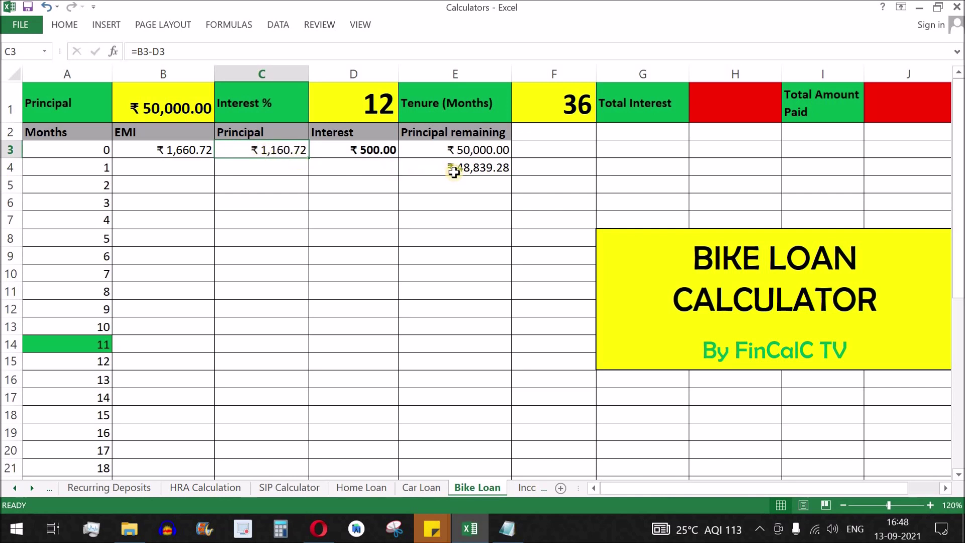
pyautogui.click(188, 168)
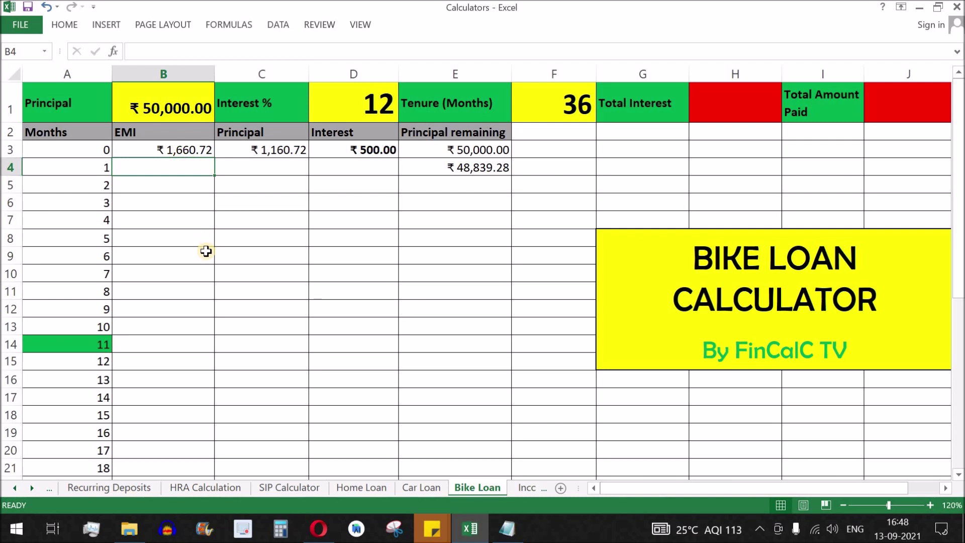
# Set the month 1 EMI in B4 to an absolute reference to the month 0 EMI with =$B$3.
pyautogui.write('=')
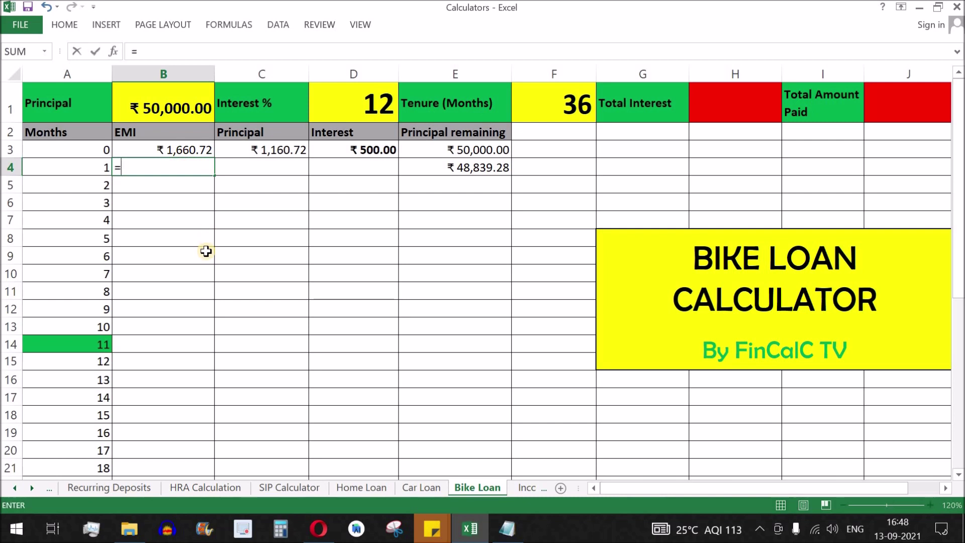
pyautogui.click(180, 149)
pyautogui.press('Return')
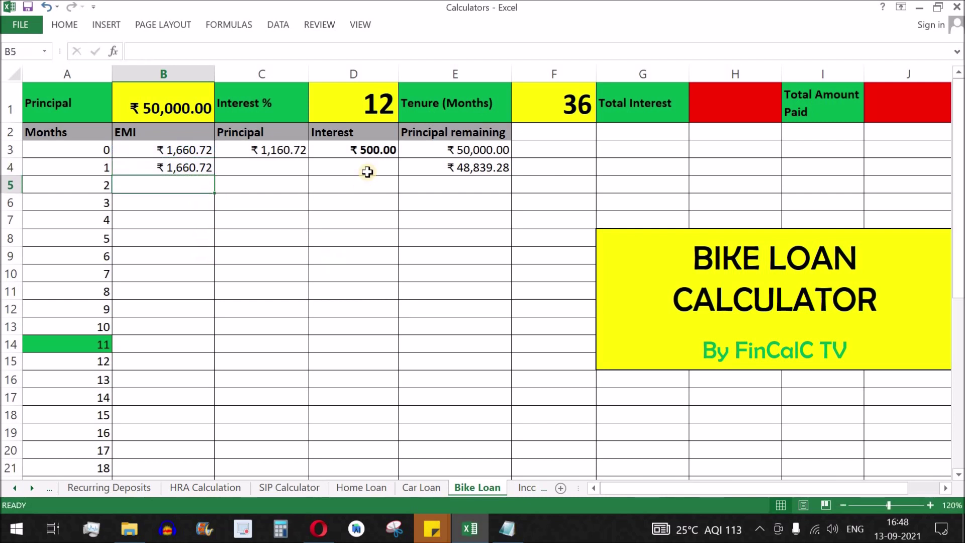
# Copy the month 0 interest and principal formulas from D3 and C3 down to the month 1 row.
pyautogui.click(365, 149)
pyautogui.moveTo(397, 160); pyautogui.dragTo(397, 174)
pyautogui.click(272, 151)
pyautogui.moveTo(312, 159); pyautogui.dragTo(309, 174)
pyautogui.click(366, 172)
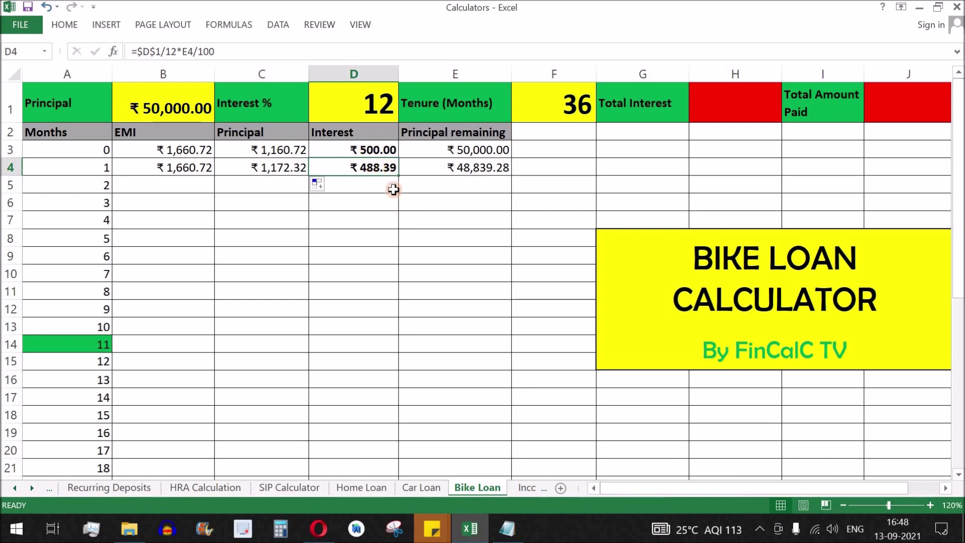
# Fill the month 1 principal remaining, EMI, interest and principal formulas down from row 4 to month 11 in row 14.
pyautogui.click(472, 170)
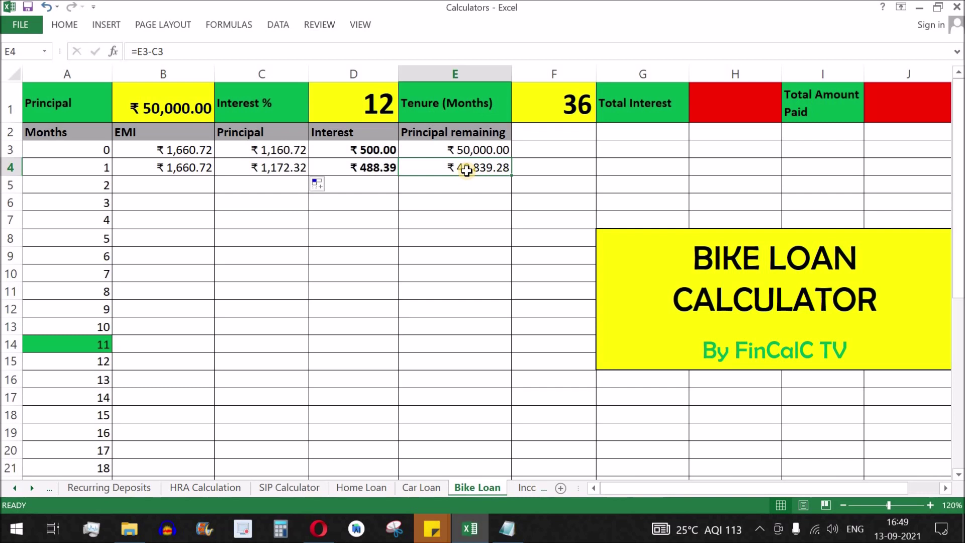
pyautogui.moveTo(512, 175); pyautogui.dragTo(502, 349)
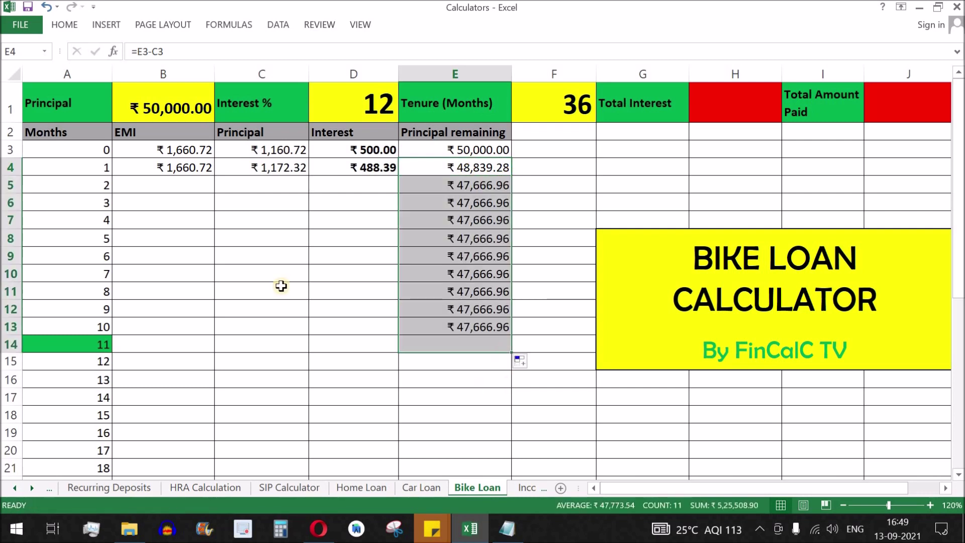
pyautogui.click(195, 166)
pyautogui.moveTo(214, 175); pyautogui.dragTo(216, 345)
pyautogui.moveTo(355, 173); pyautogui.dragTo(261, 167)
pyautogui.moveTo(398, 176); pyautogui.dragTo(308, 348)
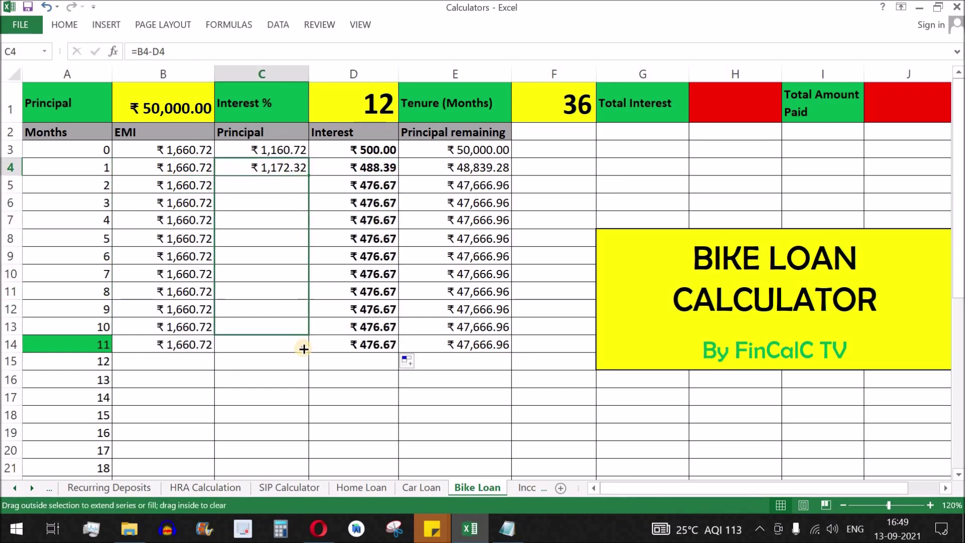
# Examine how interest, principal remaining, principal and EMI develop over months 0 to 11, and the month 8 split of the EMI.
pyautogui.click(387, 327)
pyautogui.click(382, 152)
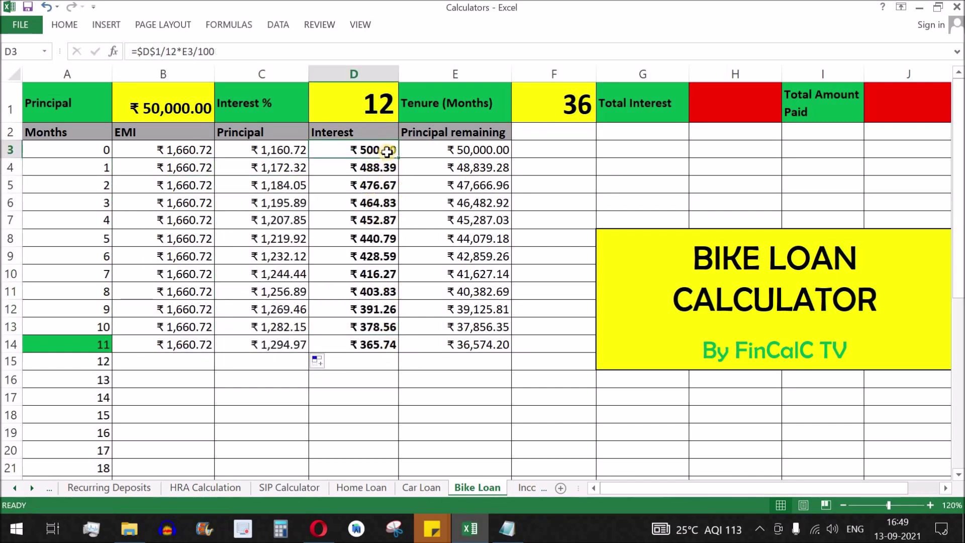
pyautogui.moveTo(387, 150); pyautogui.dragTo(393, 344)
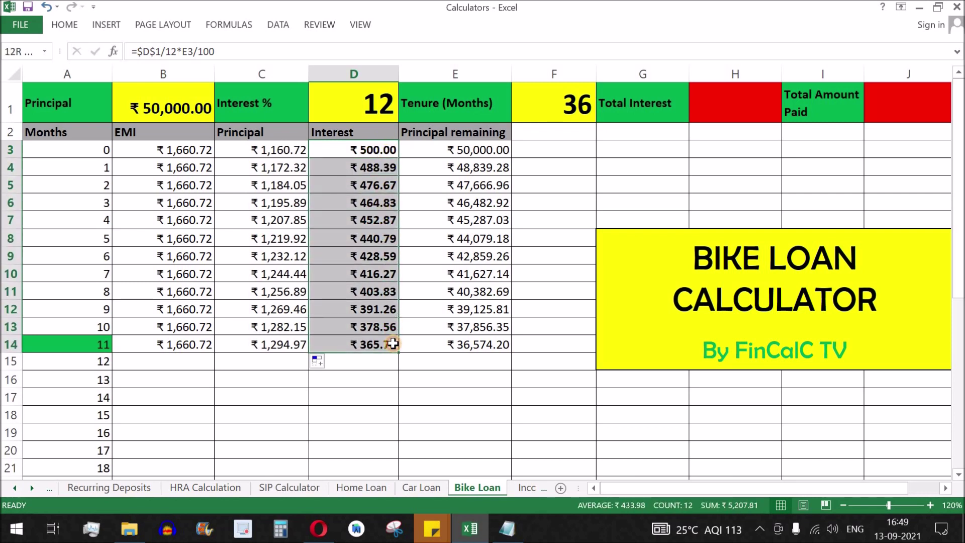
pyautogui.moveTo(487, 149); pyautogui.dragTo(486, 343)
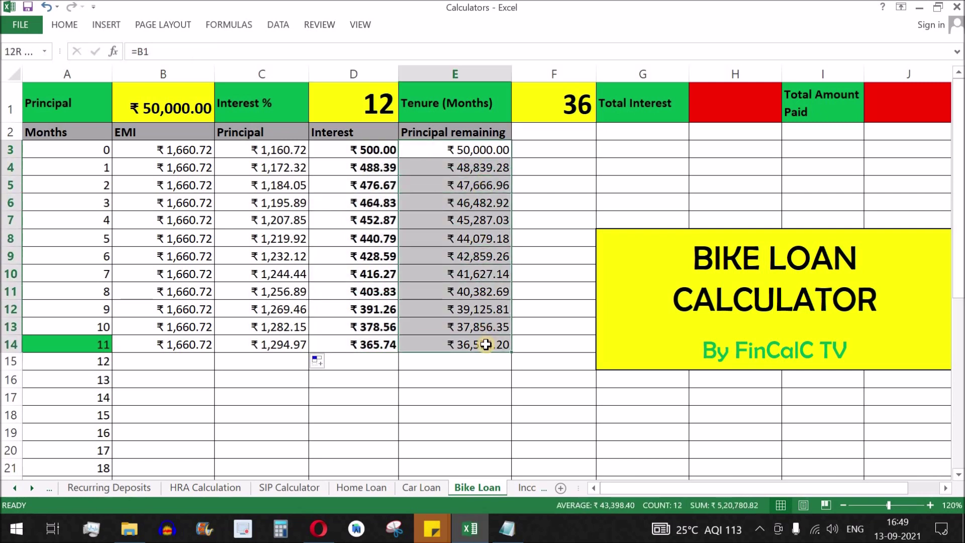
pyautogui.click(283, 151)
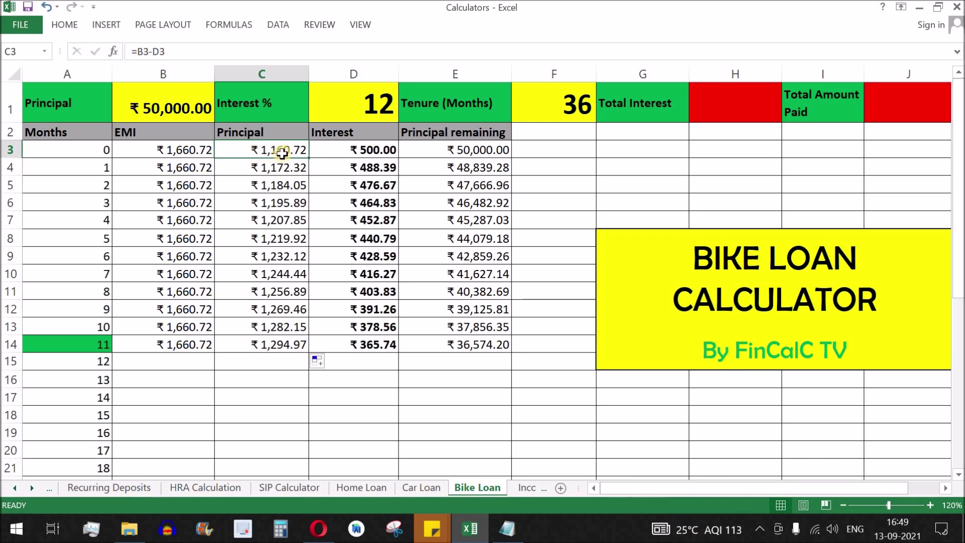
pyautogui.moveTo(282, 150); pyautogui.dragTo(287, 348)
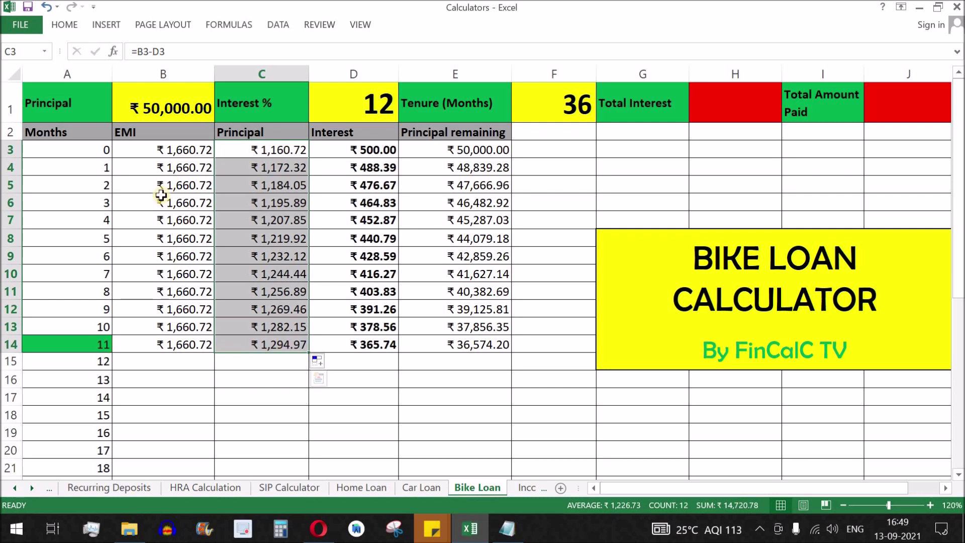
pyautogui.click(183, 151)
pyautogui.moveTo(199, 153); pyautogui.dragTo(198, 342)
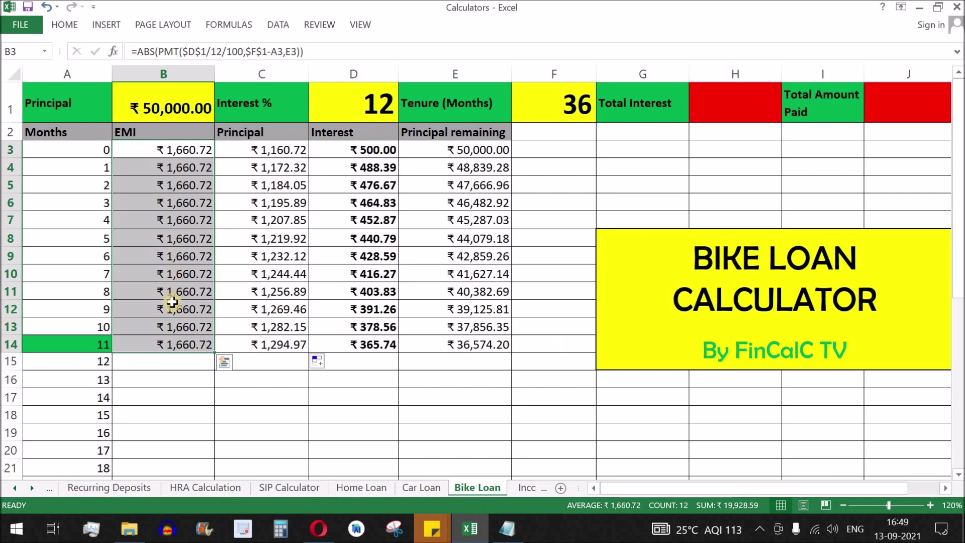
pyautogui.click(192, 292)
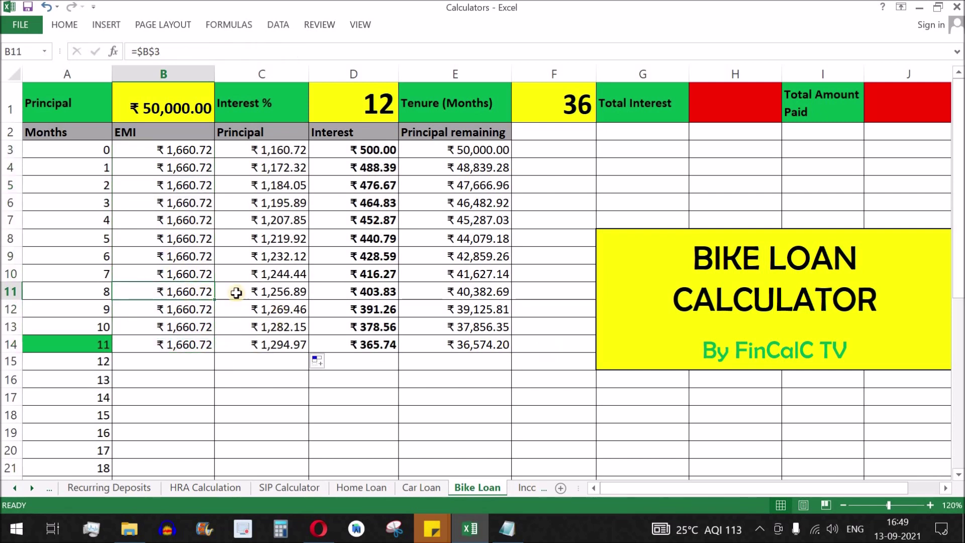
pyautogui.moveTo(236, 292); pyautogui.dragTo(367, 292)
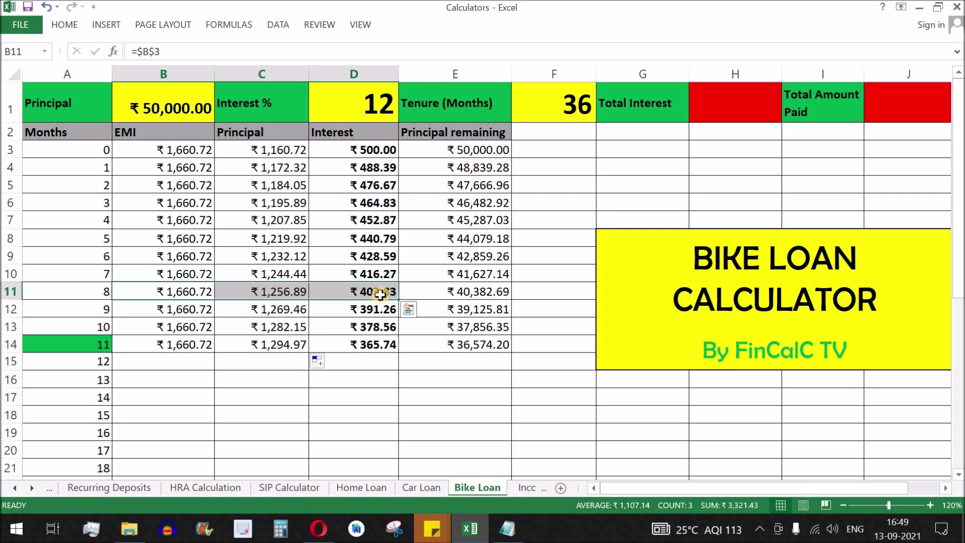
# Extend the principal remaining formula from E14 down to month 35 in row 38.
pyautogui.click(494, 348)
pyautogui.doubleClick(512, 351)
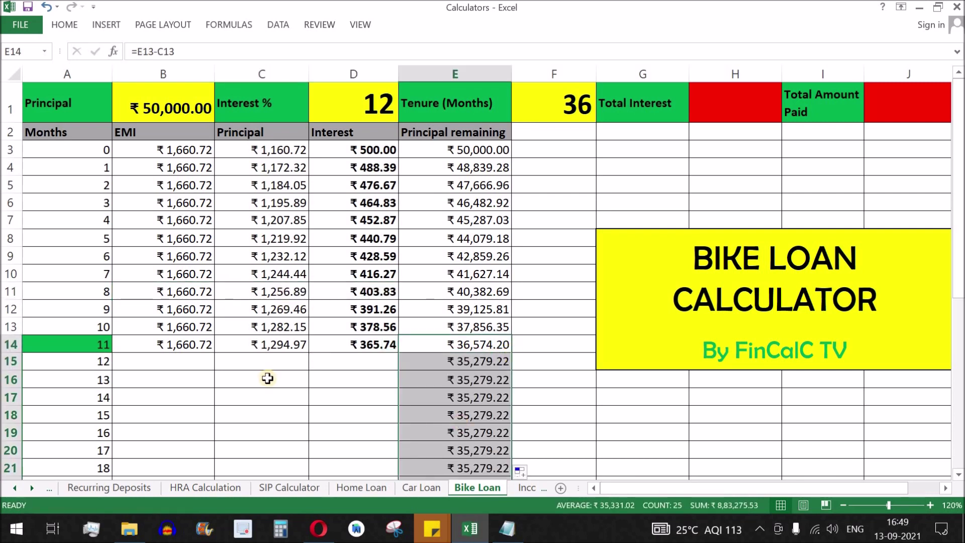
pyautogui.scroll(-4, 448, 367)
pyautogui.scroll(-3, 446, 364)
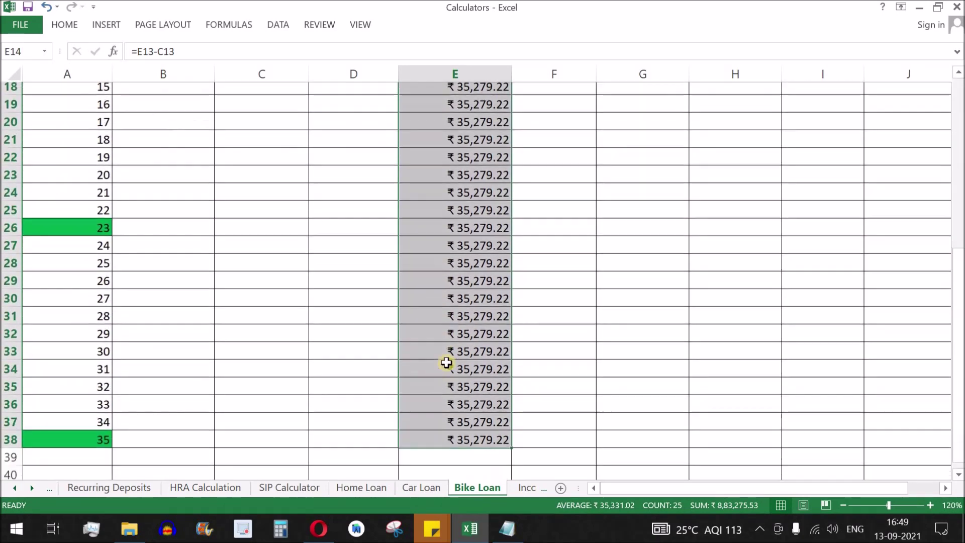
pyautogui.click(104, 374)
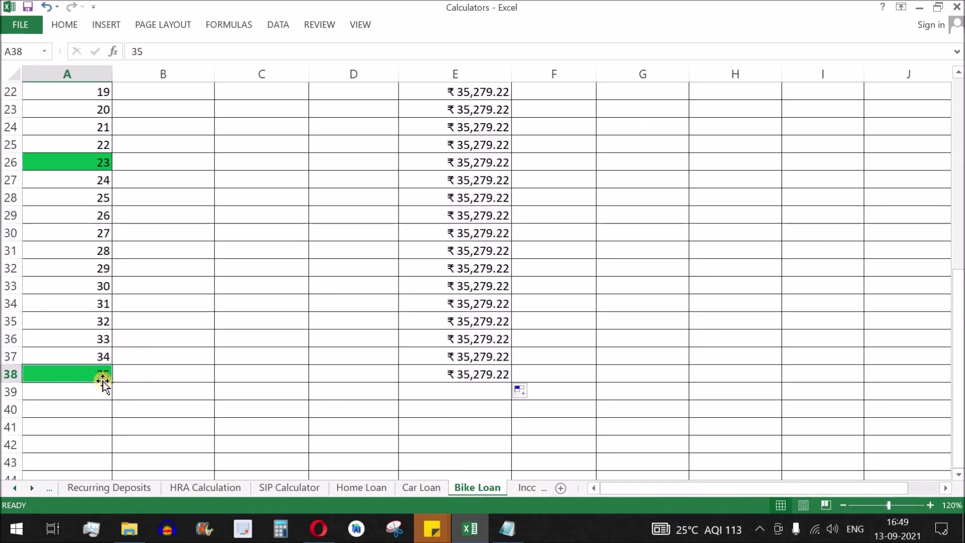
pyautogui.scroll(7, 304, 308)
# Extend the EMI, principal and interest formulas from row 14 down to month 35 in row 38.
pyautogui.click(161, 346)
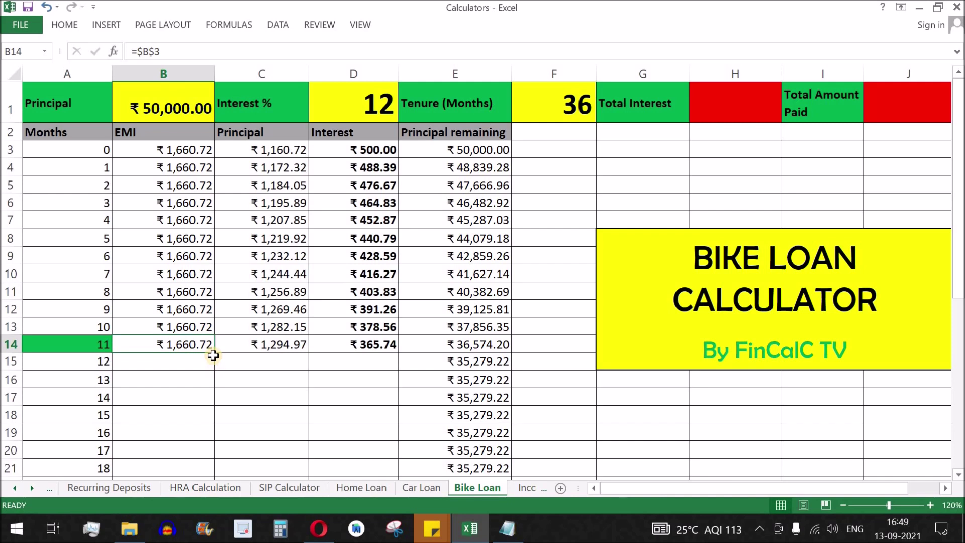
pyautogui.doubleClick(213, 353)
pyautogui.click(296, 346)
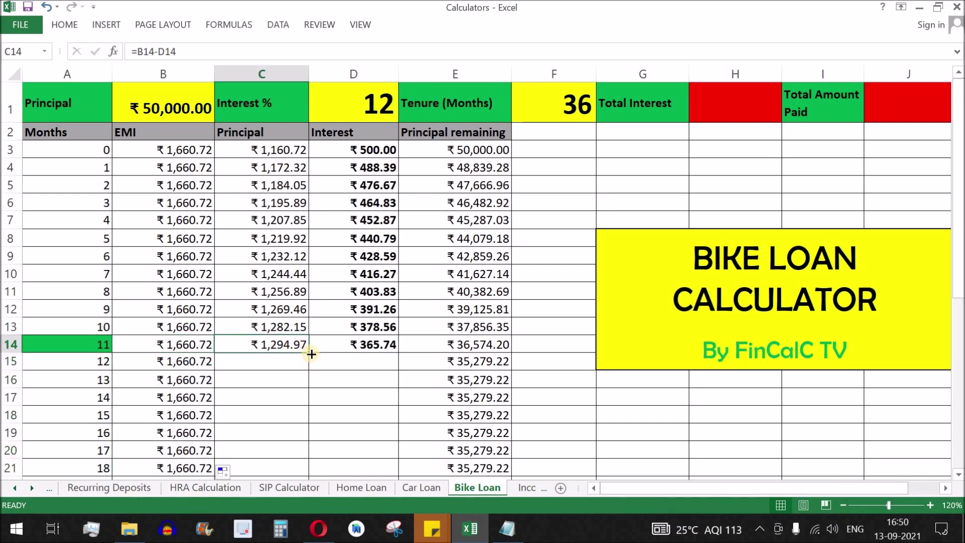
pyautogui.doubleClick(309, 353)
pyautogui.click(387, 345)
pyautogui.doubleClick(398, 353)
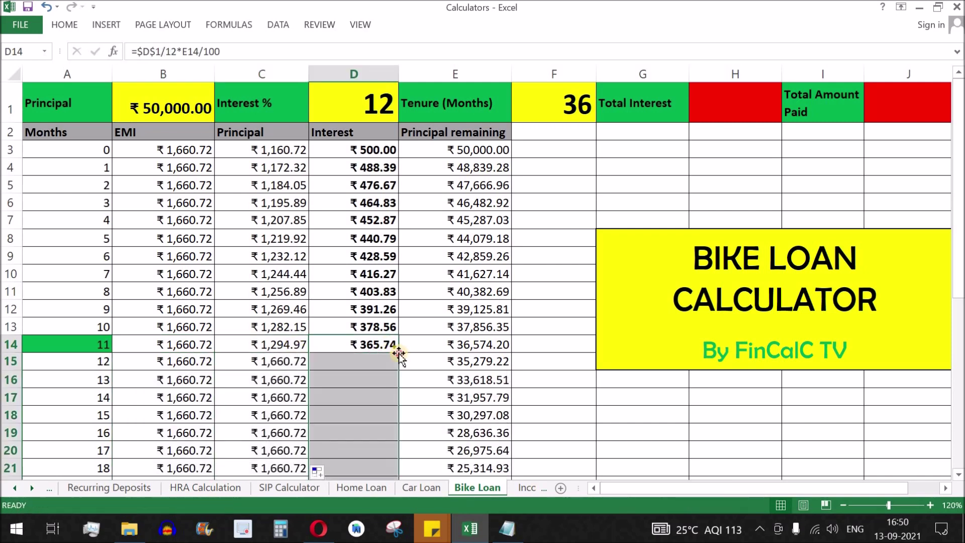
# Review the completed monthly schedule from row 3 downwards and check the interest formula in D5.
pyautogui.click(355, 250)
pyautogui.moveTo(185, 151); pyautogui.dragTo(470, 484)
pyautogui.click(370, 342)
pyautogui.scroll(6, 420, 219)
pyautogui.click(372, 185)
pyautogui.scroll(-8, 420, 221)
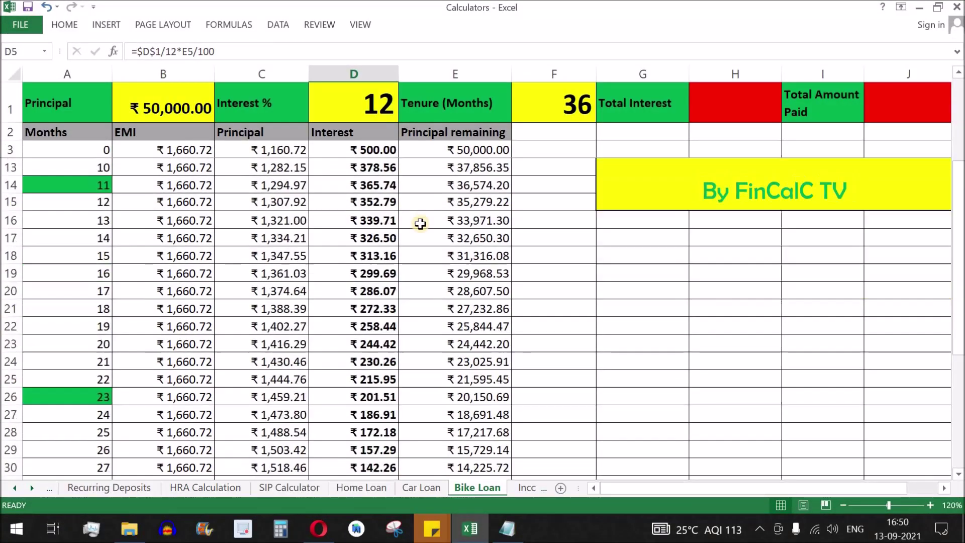
# Compare the month 35 row with the month 0 row for interest, principal and principal remaining.
pyautogui.click(91, 342)
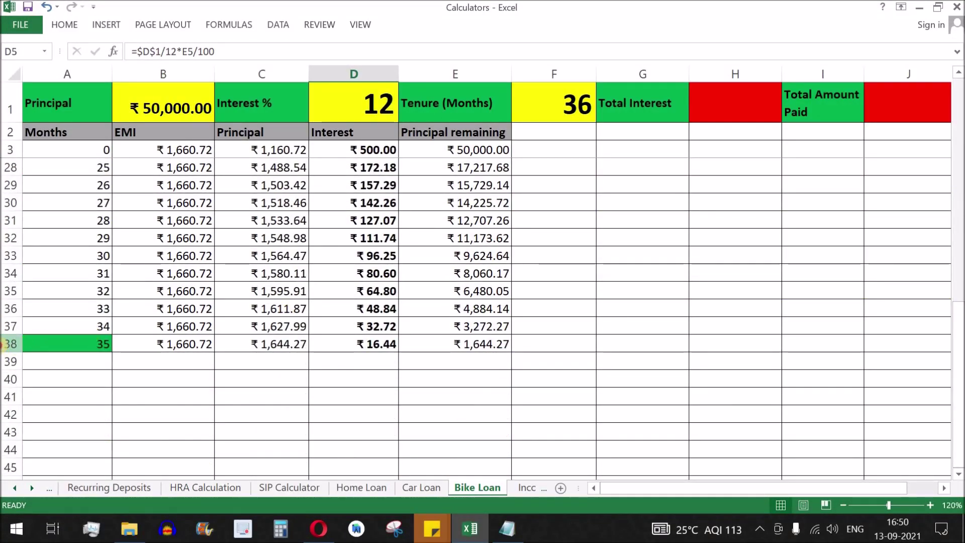
pyautogui.hotkey('shift', 'space')
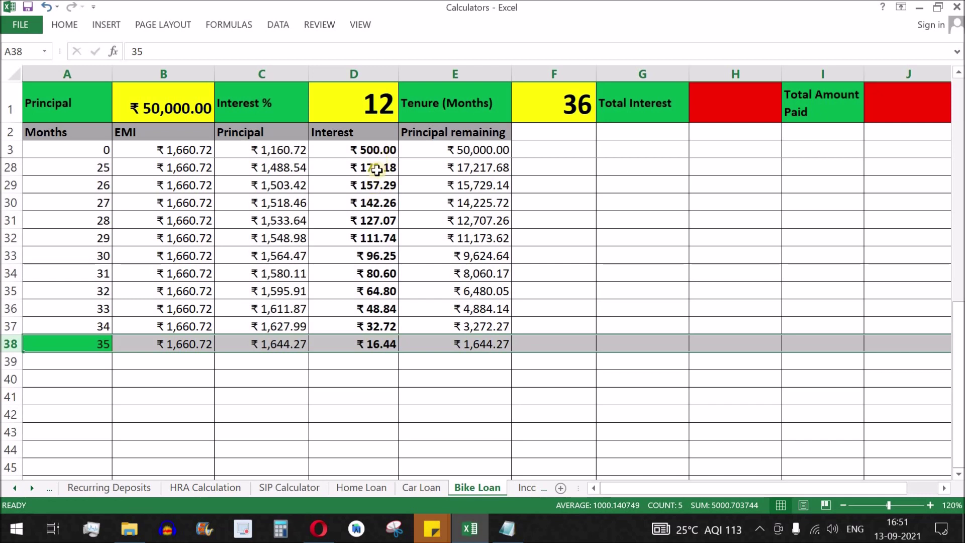
pyautogui.click(9, 149)
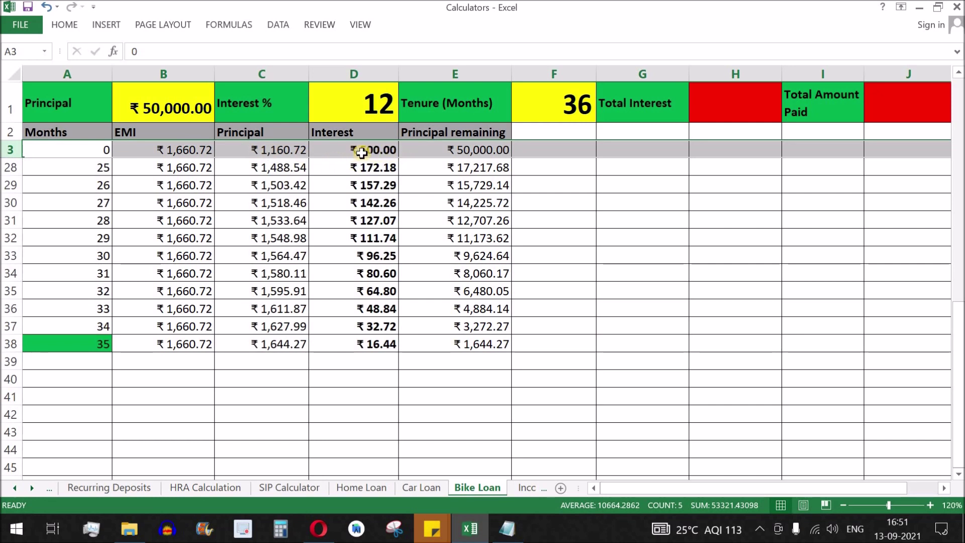
pyautogui.click(375, 345)
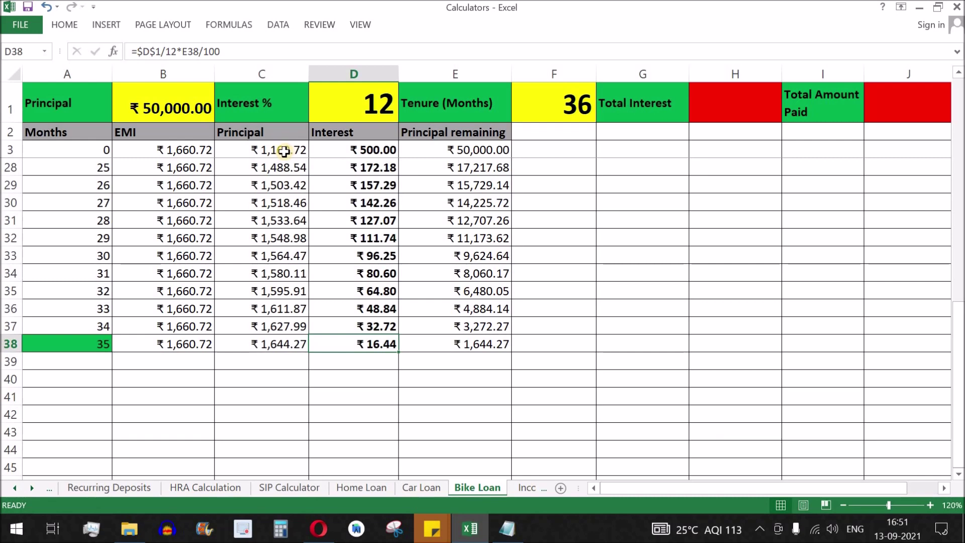
pyautogui.moveTo(283, 147); pyautogui.dragTo(293, 271)
pyautogui.scroll(-3, 297, 289)
pyautogui.click(280, 397)
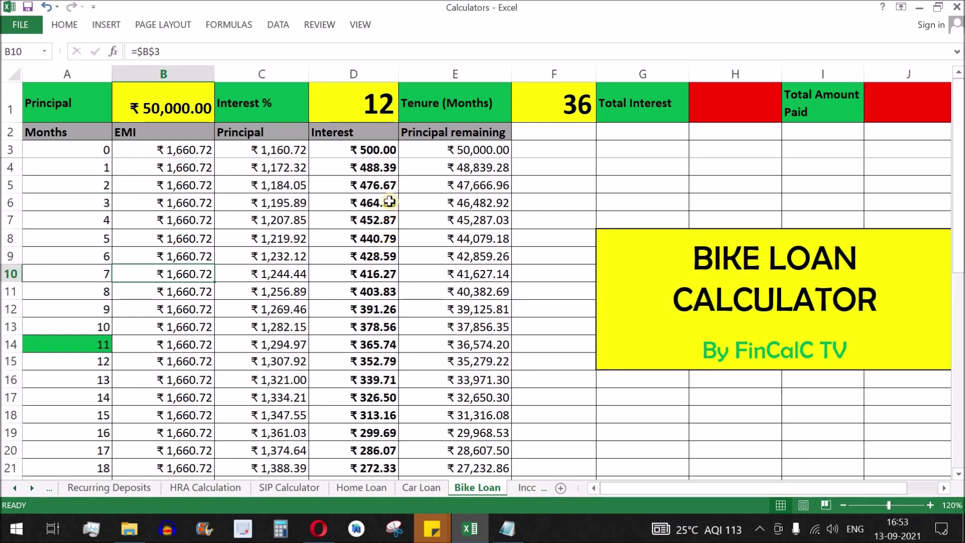
# Calculate the total interest in H1 by summing the monthly interest with =SUM(D3:D38).
pyautogui.moveTo(374, 150); pyautogui.dragTo(369, 432)
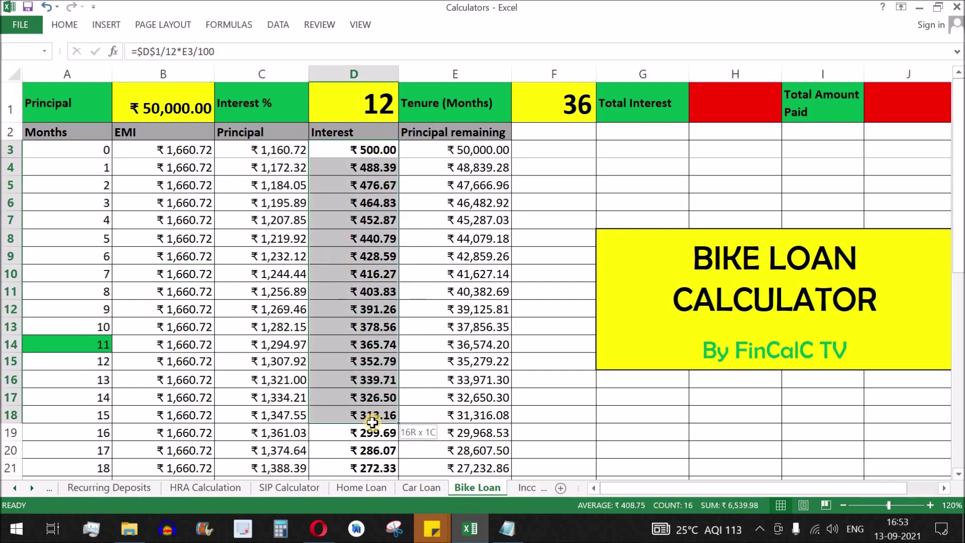
pyautogui.click(735, 107)
pyautogui.write('=SUM(')
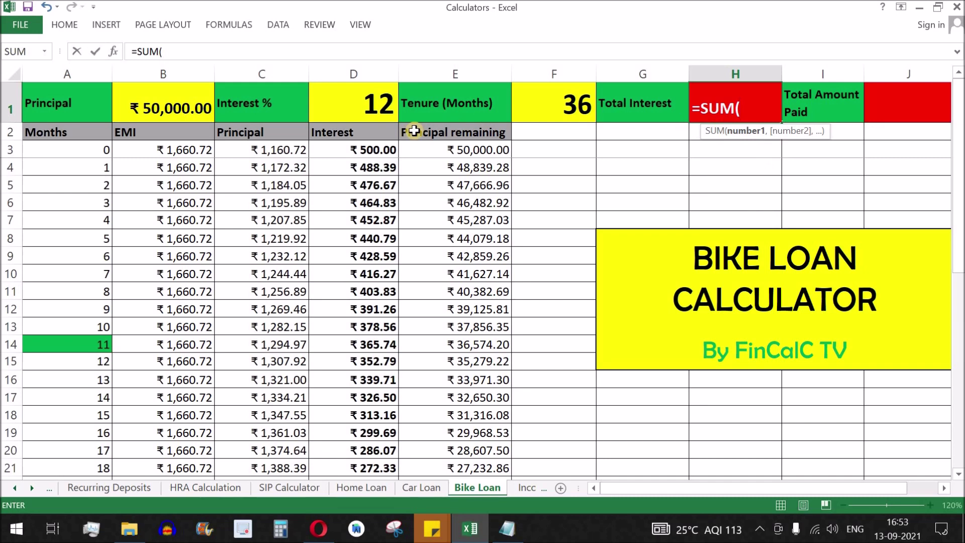
pyautogui.click(380, 150)
pyautogui.hotkey('ctrl', 'shift', 'Down')
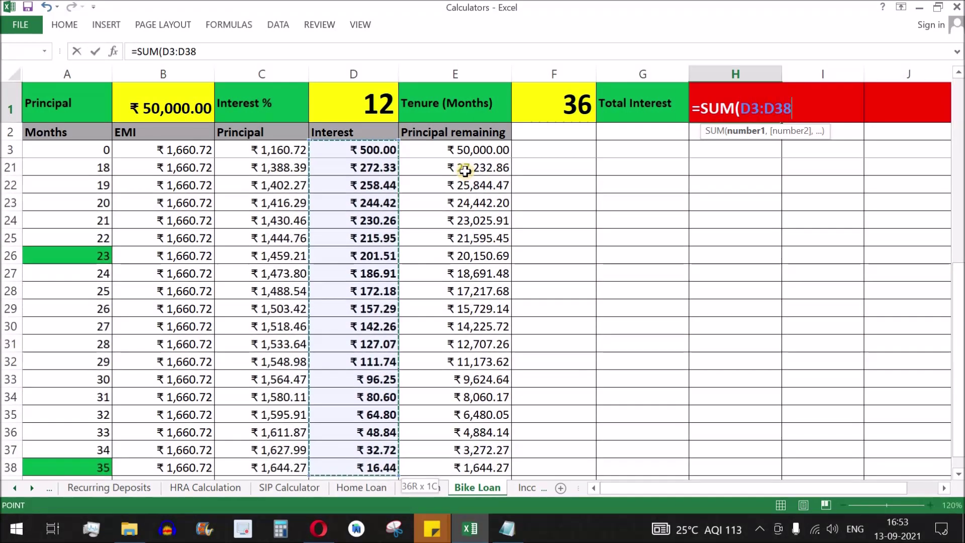
pyautogui.write(')')
pyautogui.press('Return')
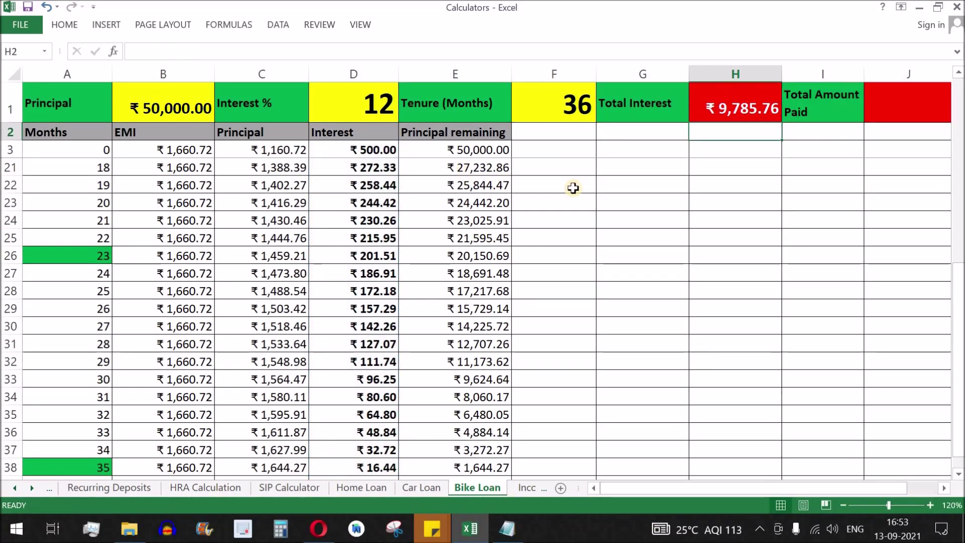
pyautogui.scroll(6, 573, 188)
pyautogui.click(743, 106)
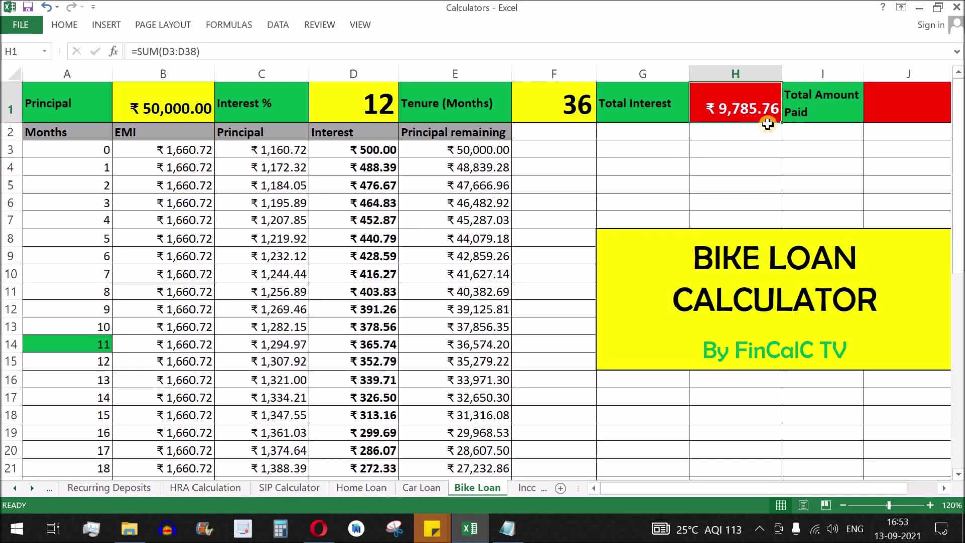
# Calculate the total amount paid in J1 as principal plus total interest with =B1+H1.
pyautogui.click(873, 111)
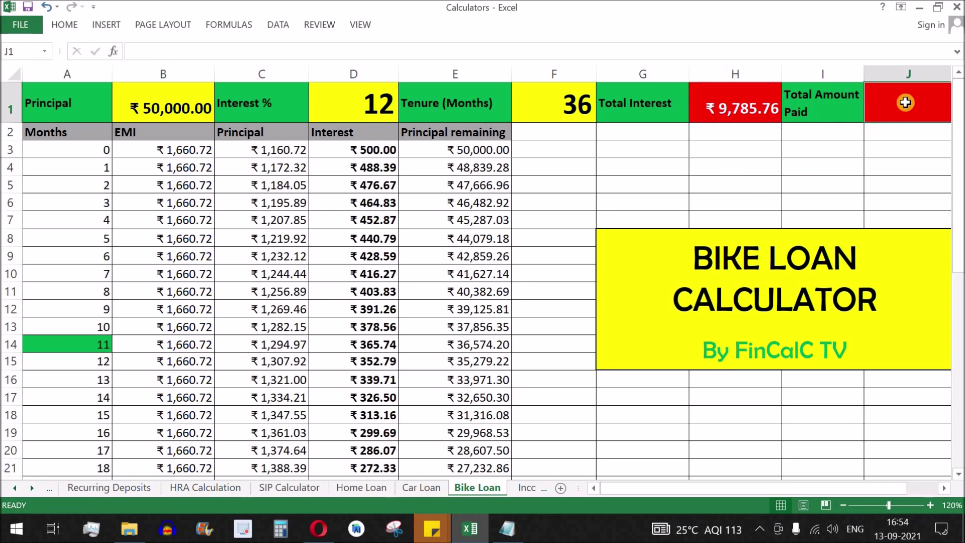
pyautogui.write('=')
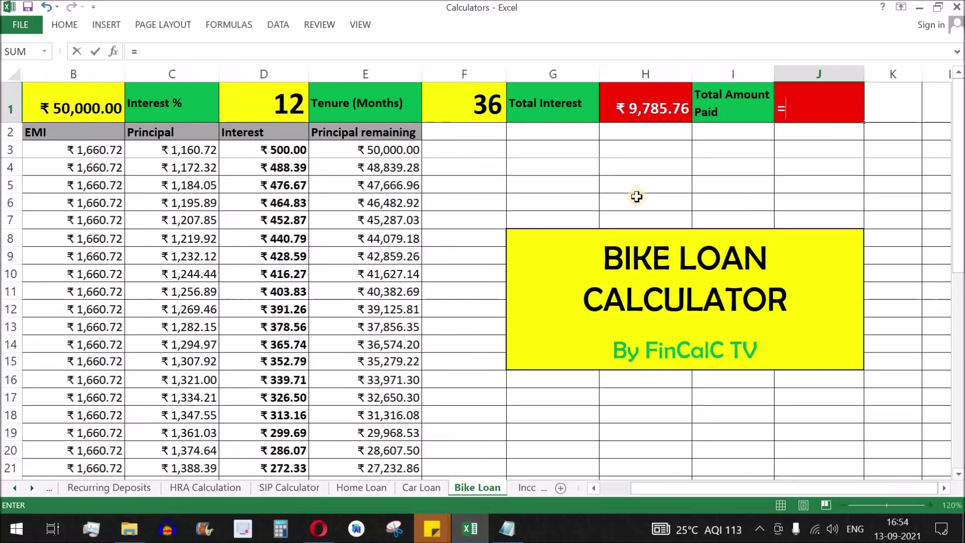
pyautogui.click(84, 106)
pyautogui.write('+')
pyautogui.click(636, 105)
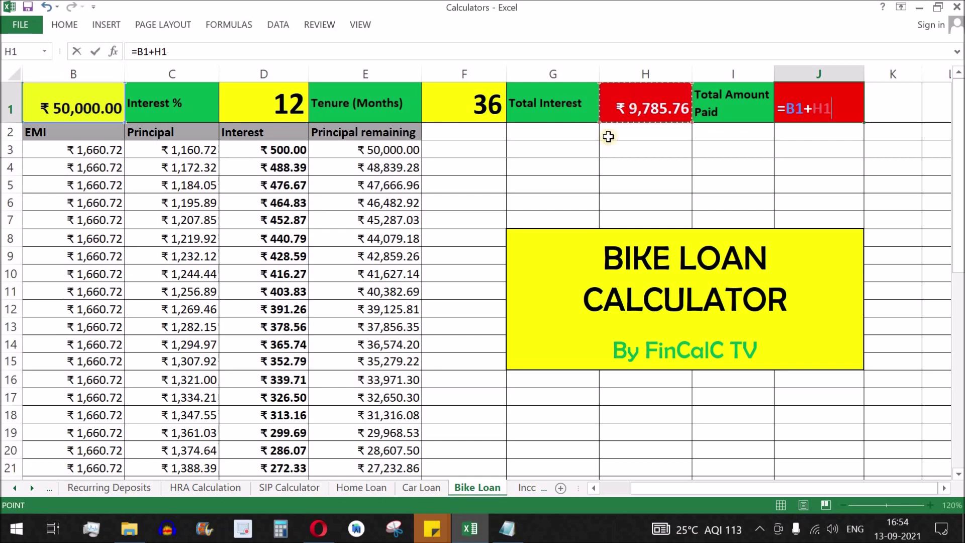
pyautogui.press('Return')
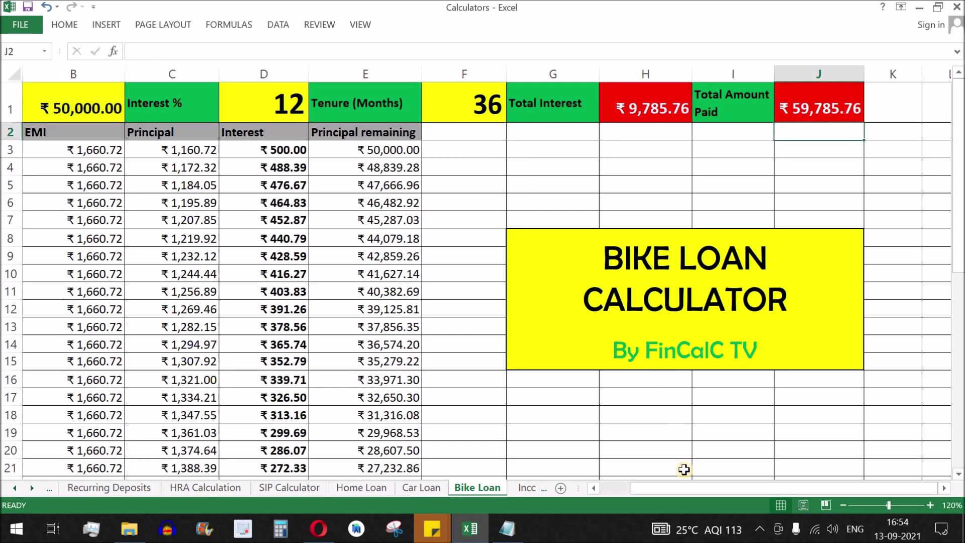
# Review the loan inputs in row 1: total amount paid formula in J1, principal, interest rate and tenure.
pyautogui.moveTo(704, 492); pyautogui.dragTo(647, 494)
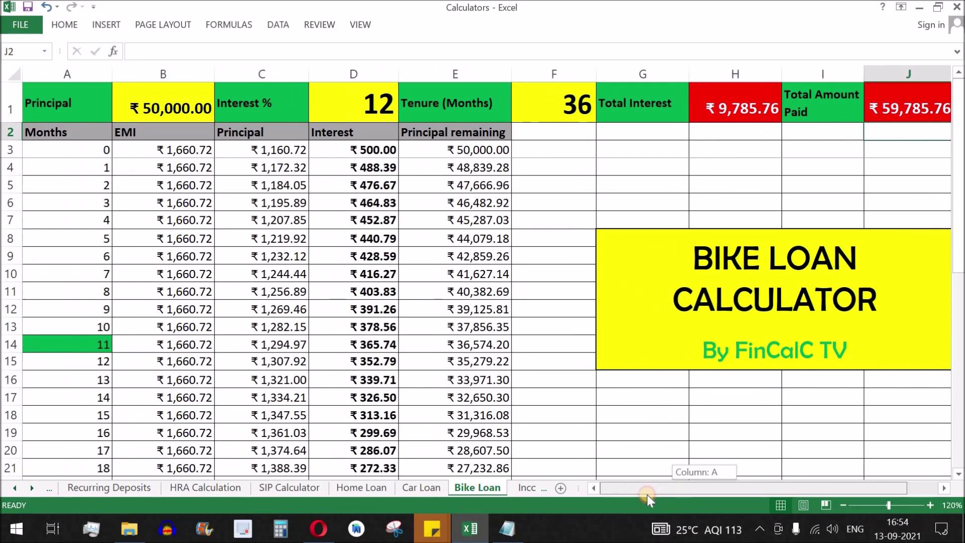
pyautogui.click(919, 111)
pyautogui.click(924, 120)
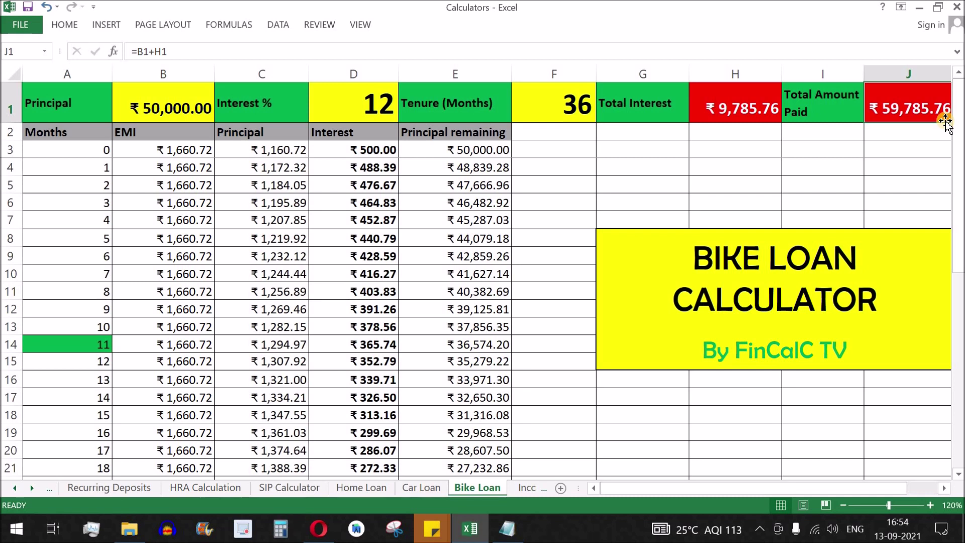
pyautogui.click(162, 101)
pyautogui.click(336, 103)
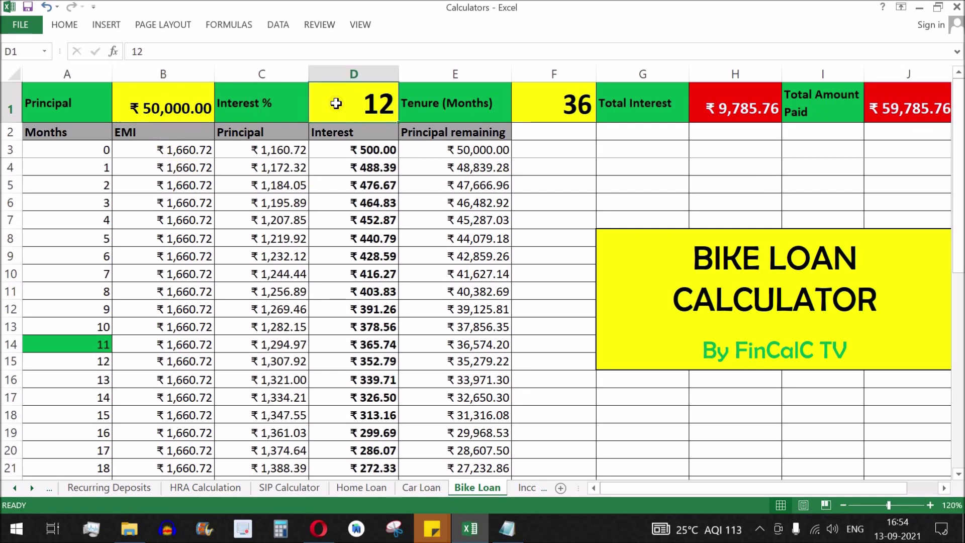
pyautogui.click(551, 102)
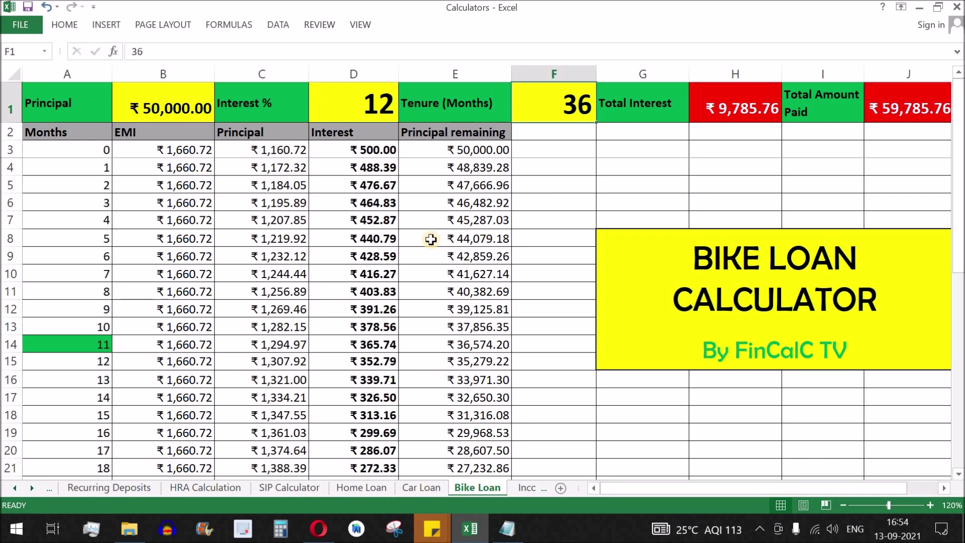
pyautogui.press('Left')
pyautogui.press('Left')
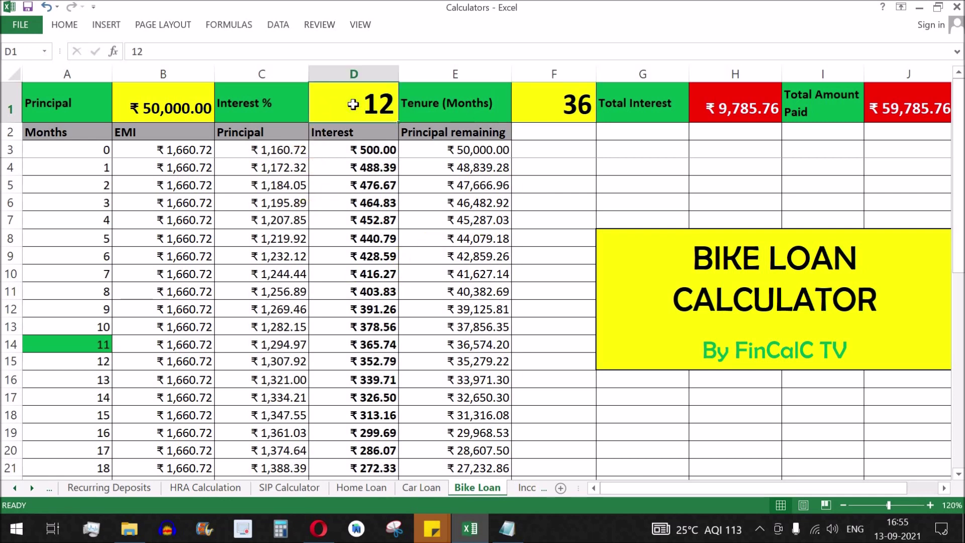
pyautogui.click(547, 108)
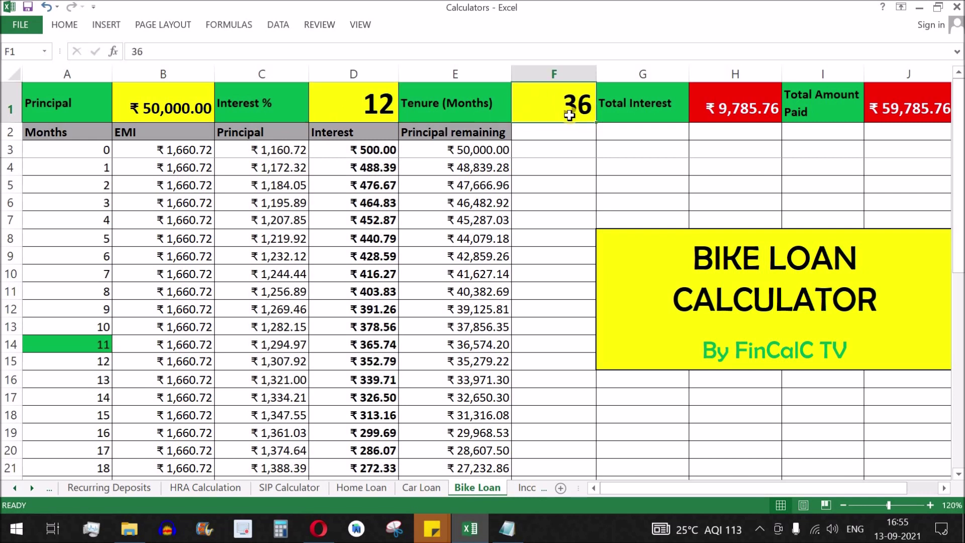
# Set the interest rate in D1 to 9 and check the monthly EMI values and the total interest.
pyautogui.click(352, 105)
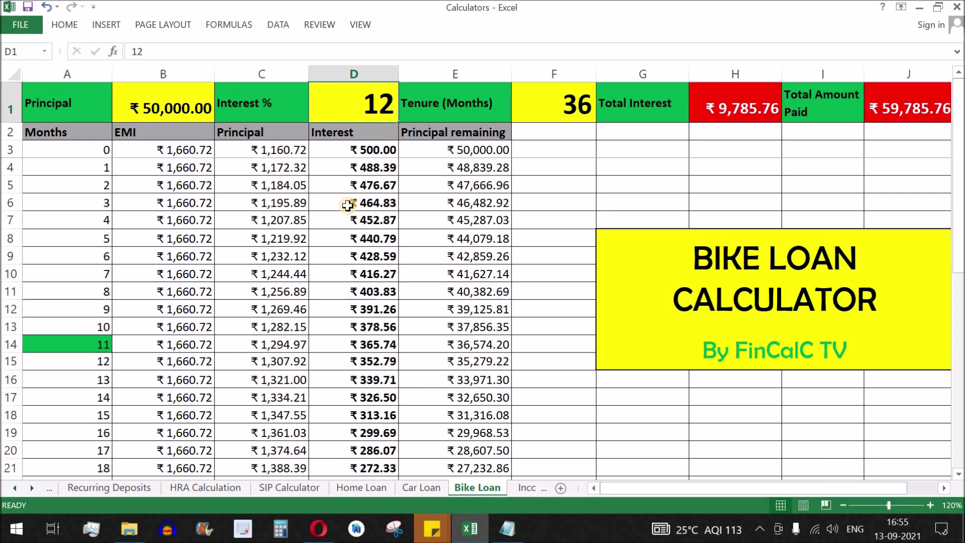
pyautogui.write('9')
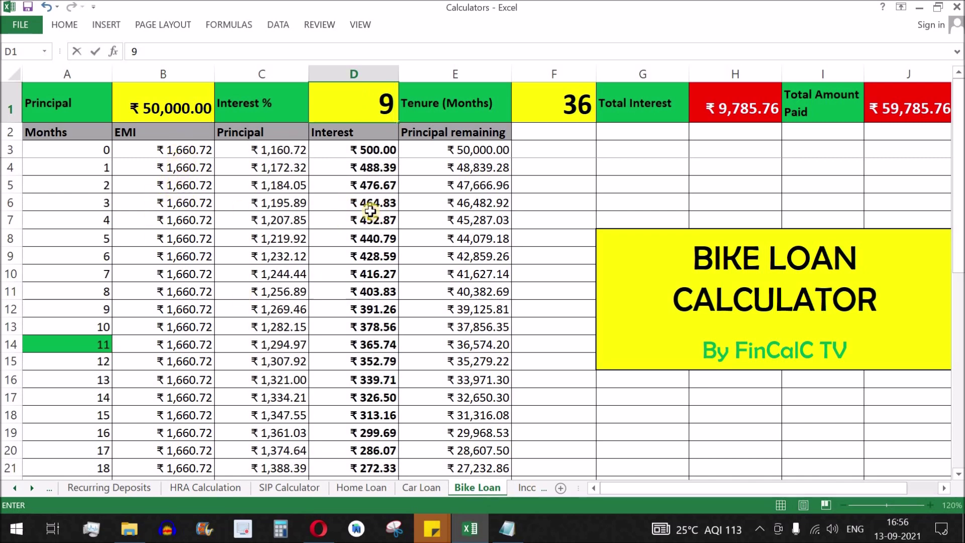
pyautogui.press('Return')
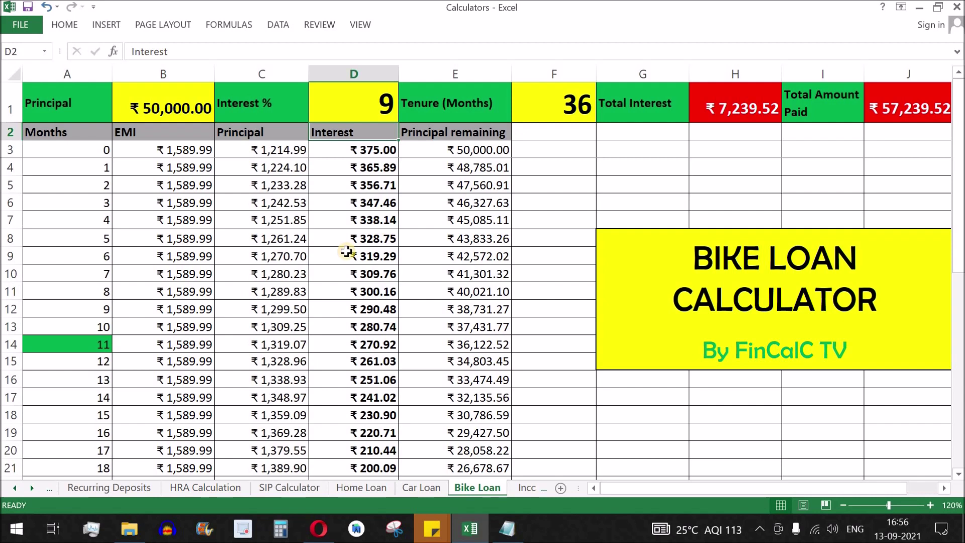
pyautogui.click(174, 151)
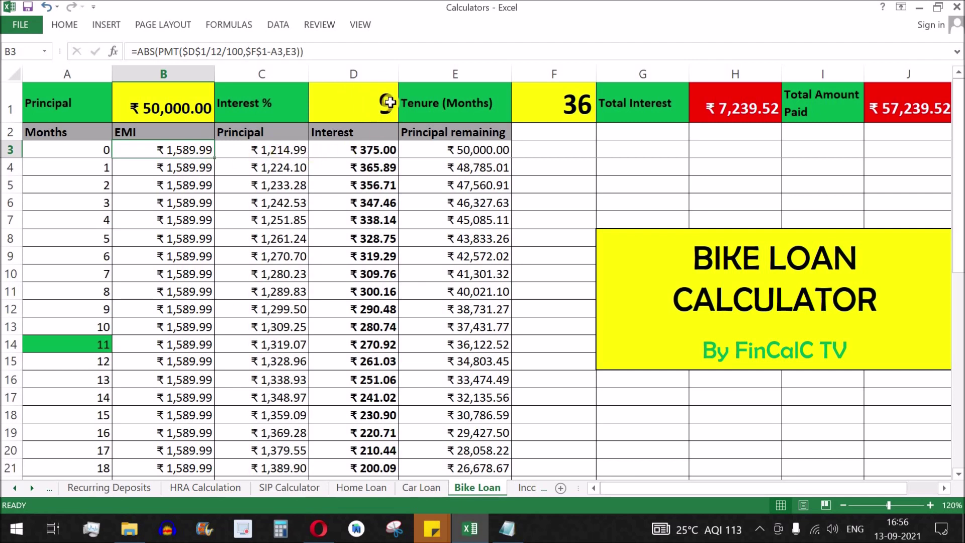
pyautogui.moveTo(183, 151); pyautogui.dragTo(182, 362)
pyautogui.click(730, 107)
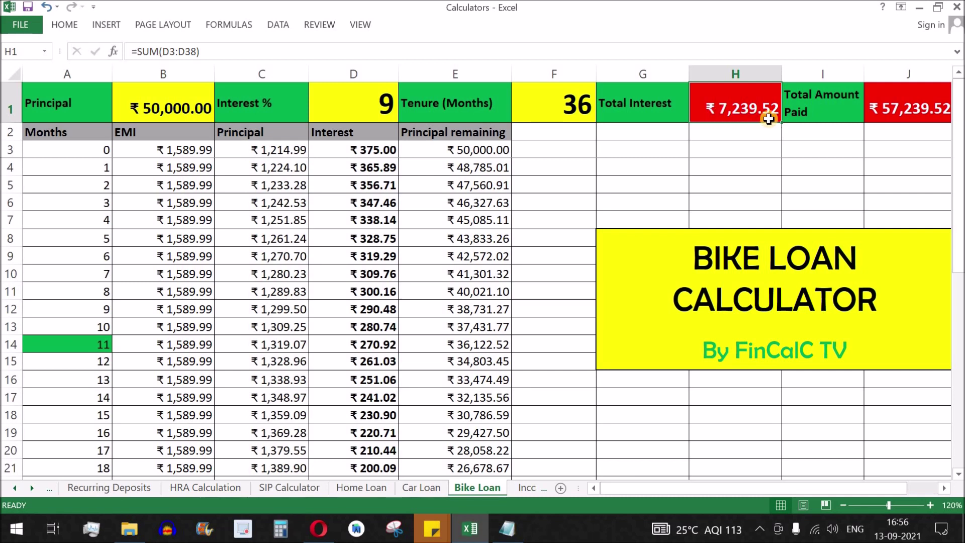
pyautogui.click(353, 103)
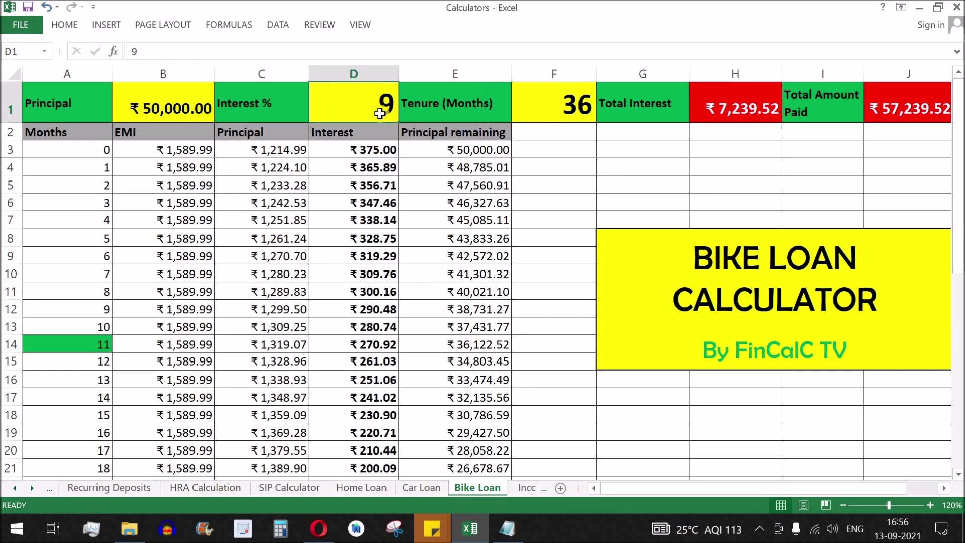
pyautogui.moveTo(178, 149); pyautogui.dragTo(181, 345)
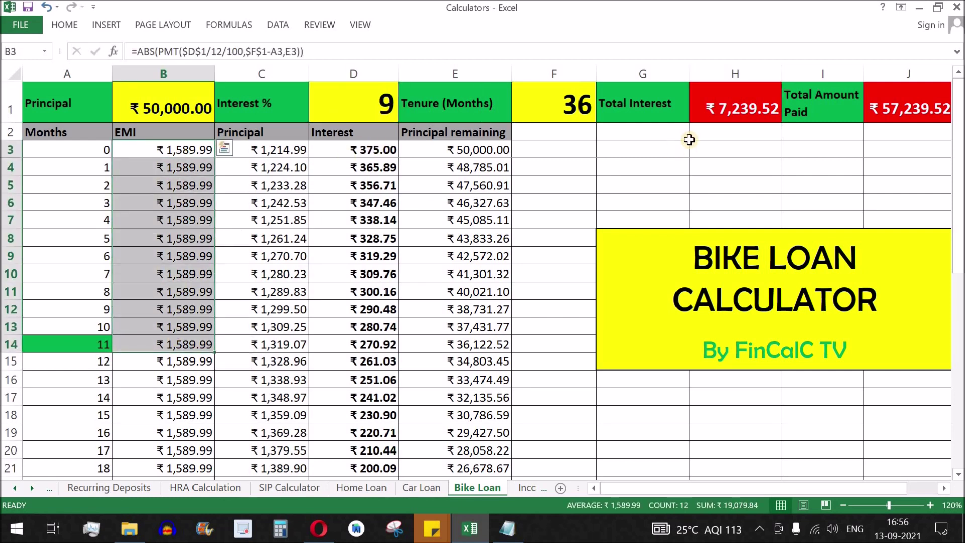
pyautogui.click(726, 112)
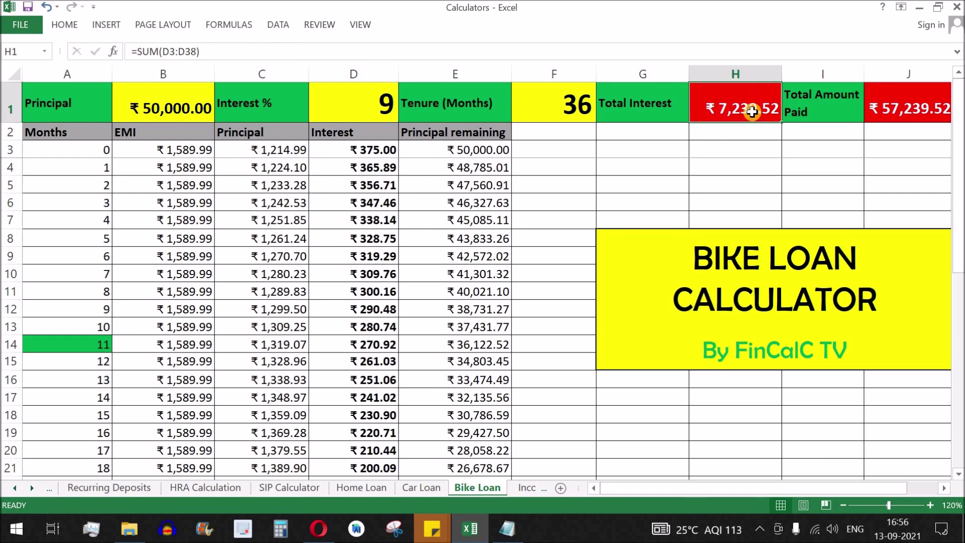
# Set the interest rate in D1 to 15 and check the EMI, total interest and monthly interest column.
pyautogui.click(372, 104)
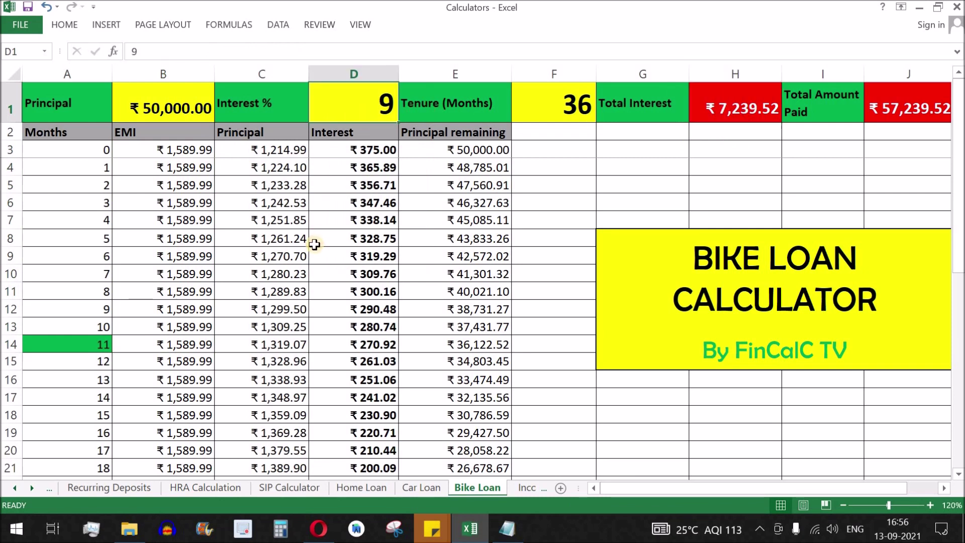
pyautogui.write('15')
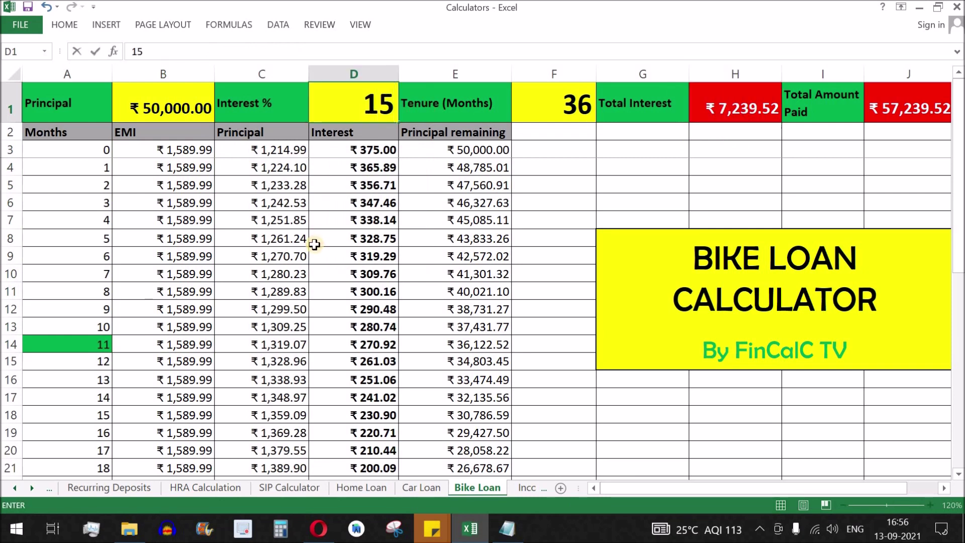
pyautogui.press('Return')
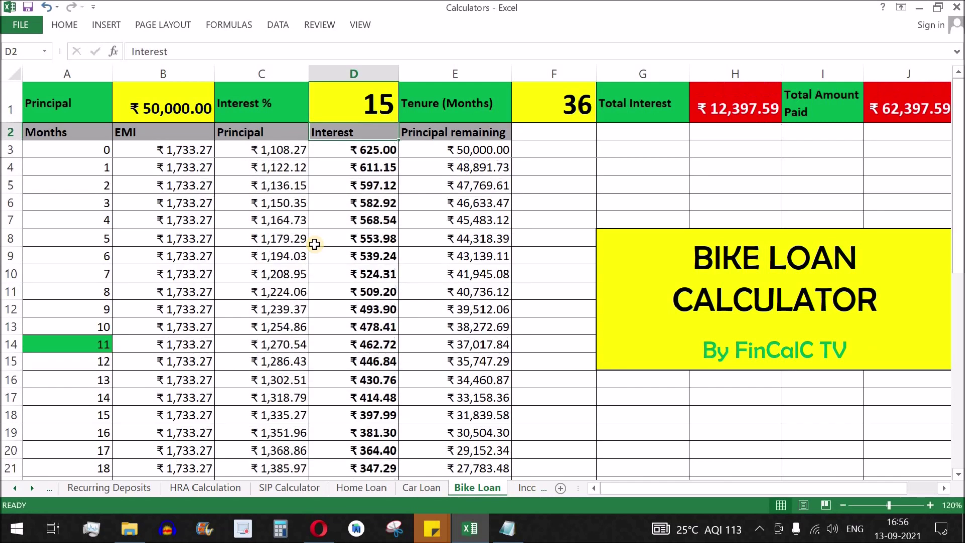
pyautogui.click(188, 151)
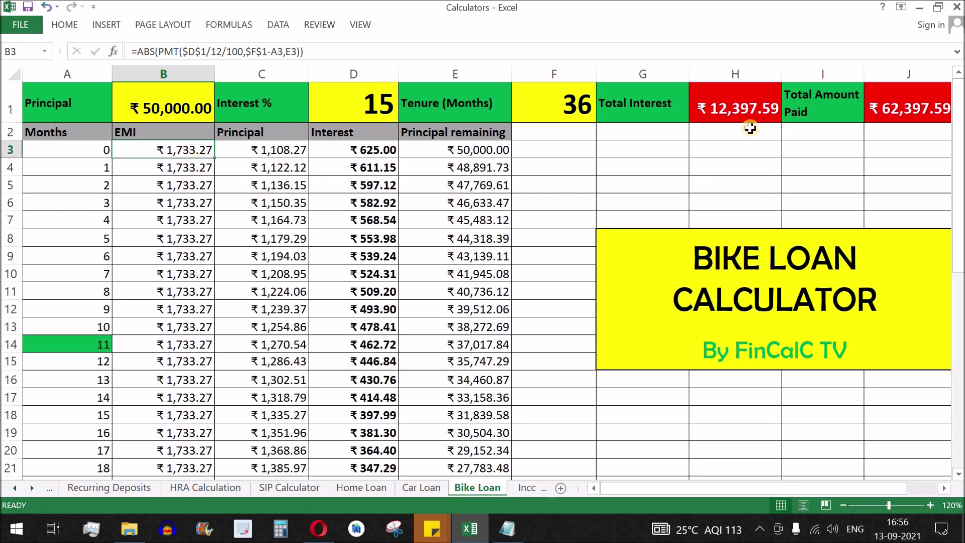
pyautogui.click(746, 110)
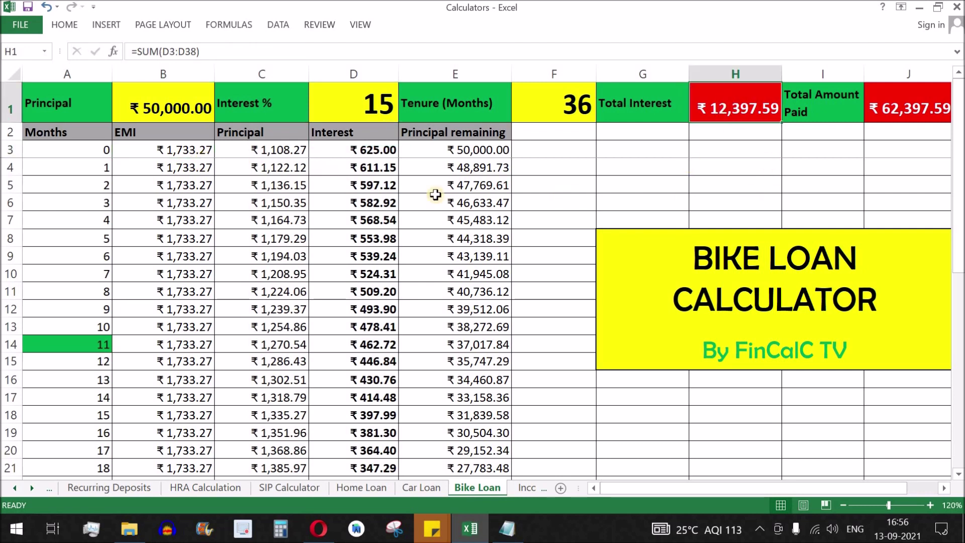
pyautogui.moveTo(372, 149); pyautogui.dragTo(369, 419)
# Set the interest rate in D1 to 12 and check the total interest in H1.
pyautogui.click(354, 103)
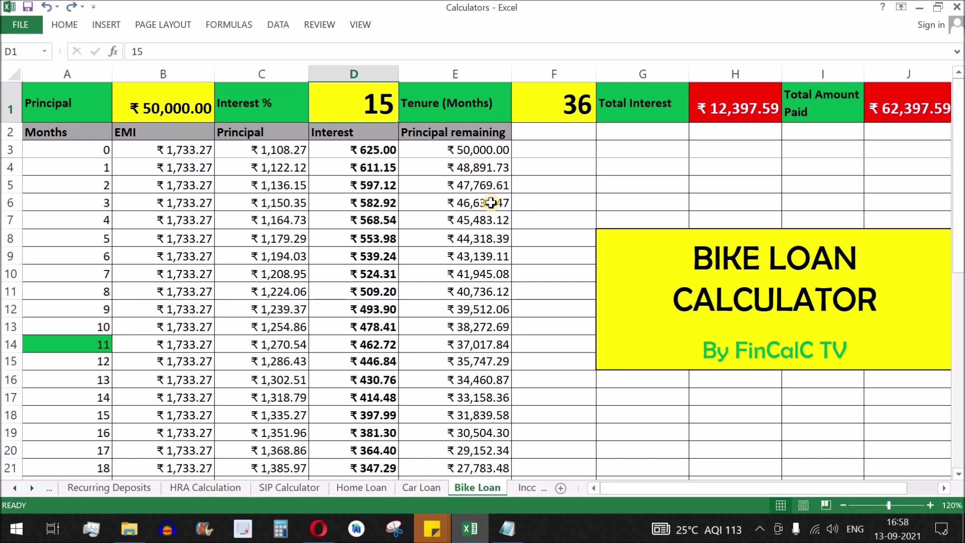
pyautogui.write('12')
pyautogui.press('Return')
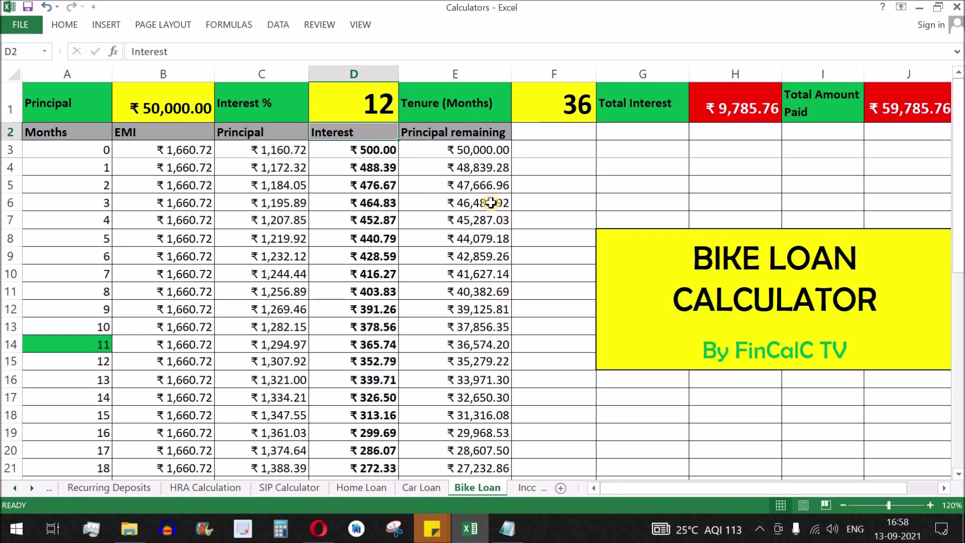
pyautogui.click(754, 103)
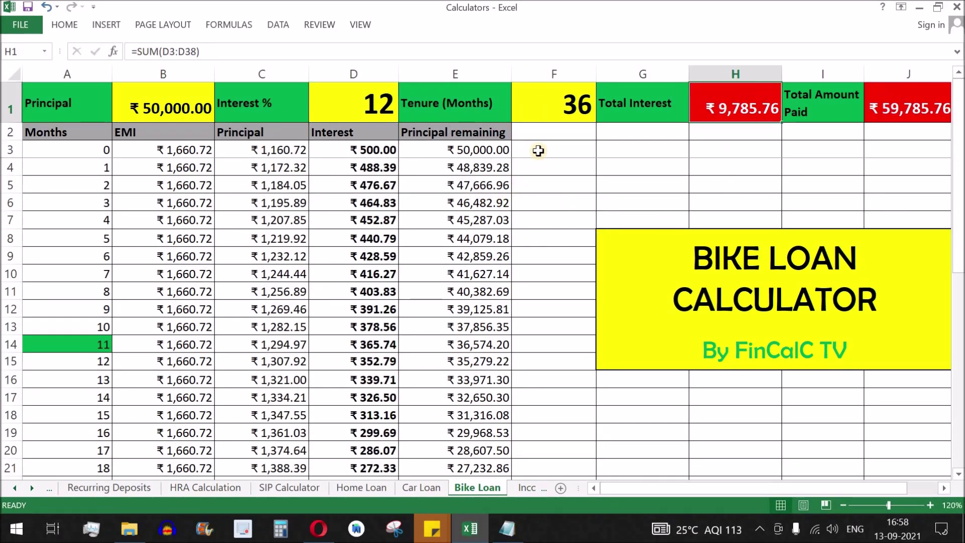
# Set the tenure in F1 to 30 months and check the monthly EMI values and the total interest.
pyautogui.click(550, 112)
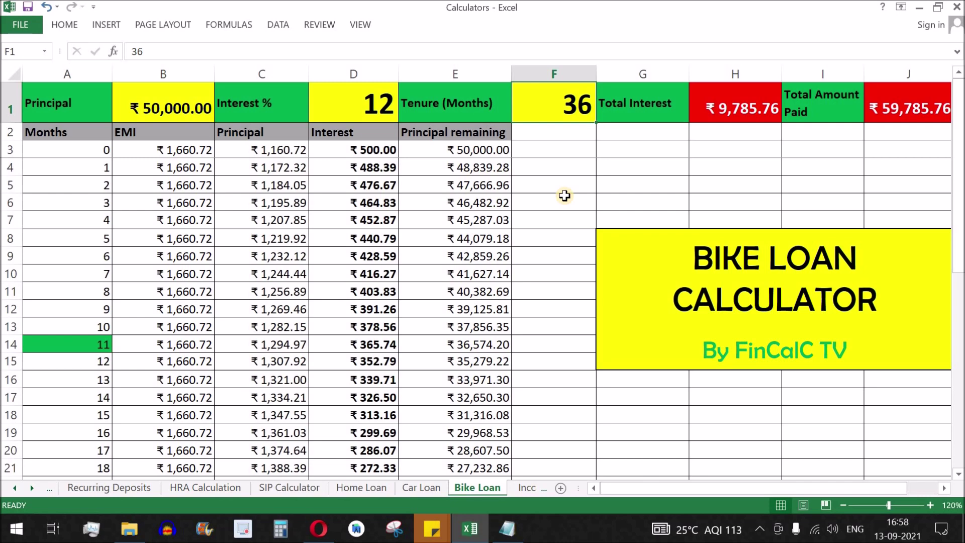
pyautogui.write('30')
pyautogui.press('Return')
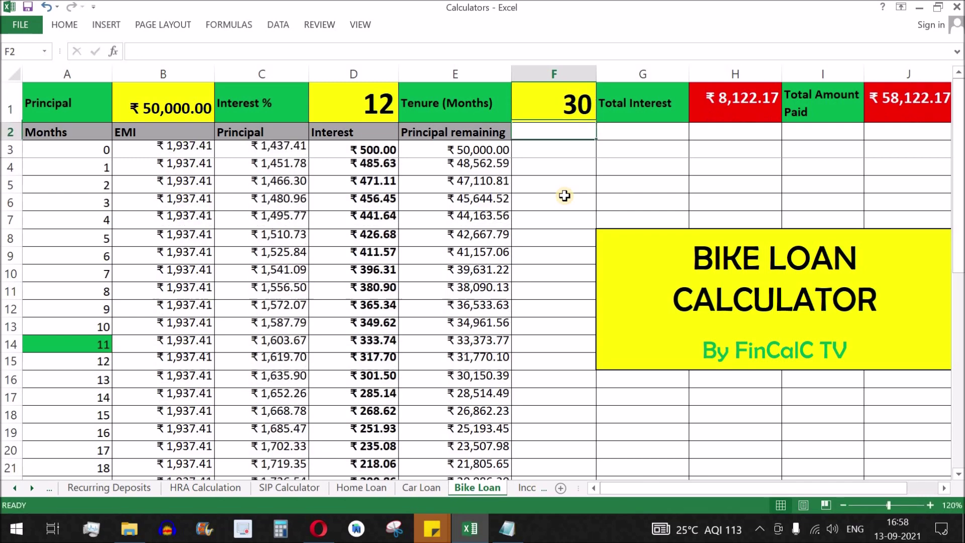
pyautogui.click(184, 149)
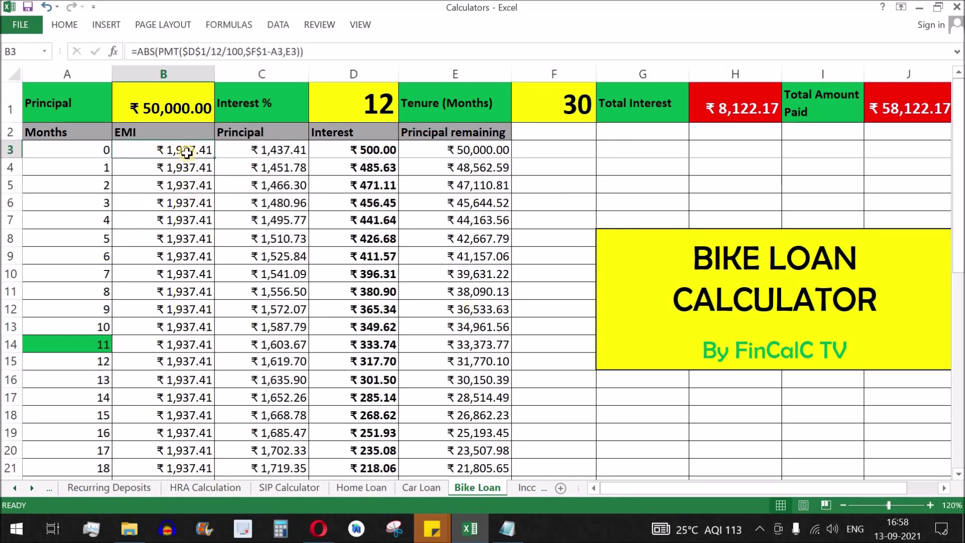
pyautogui.click(559, 114)
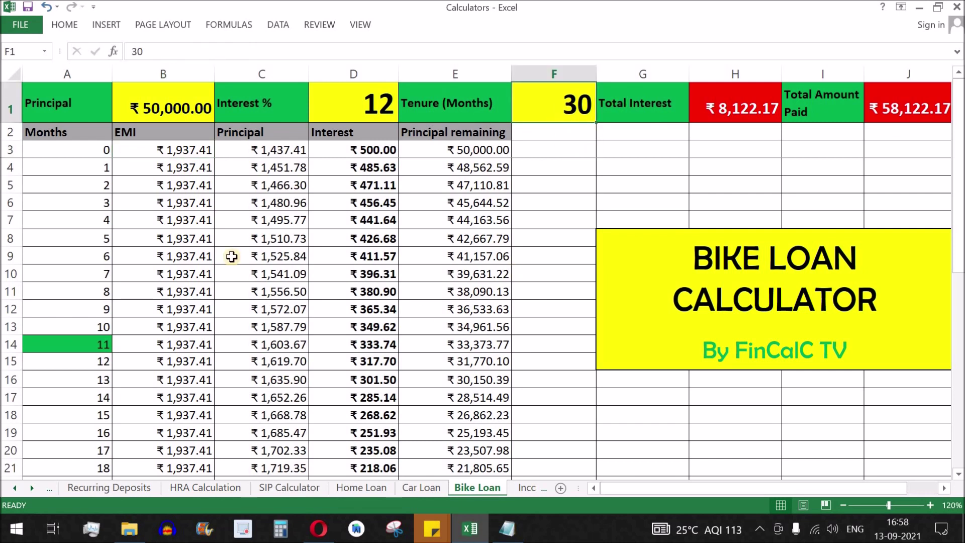
pyautogui.moveTo(190, 150); pyautogui.dragTo(194, 308)
pyautogui.click(722, 91)
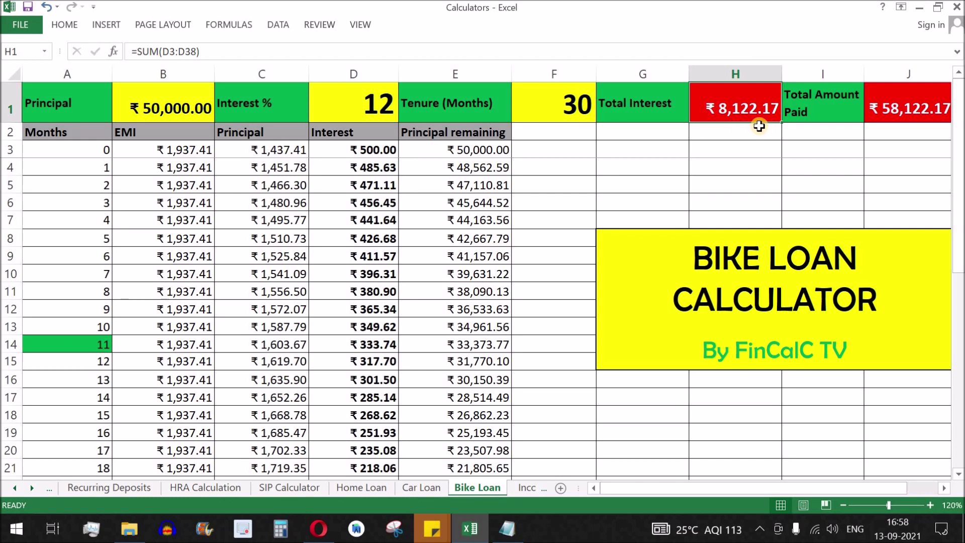
# Set the tenure in F1 to 24 months and check the total interest and the EMI, principal and interest columns.
pyautogui.click(554, 100)
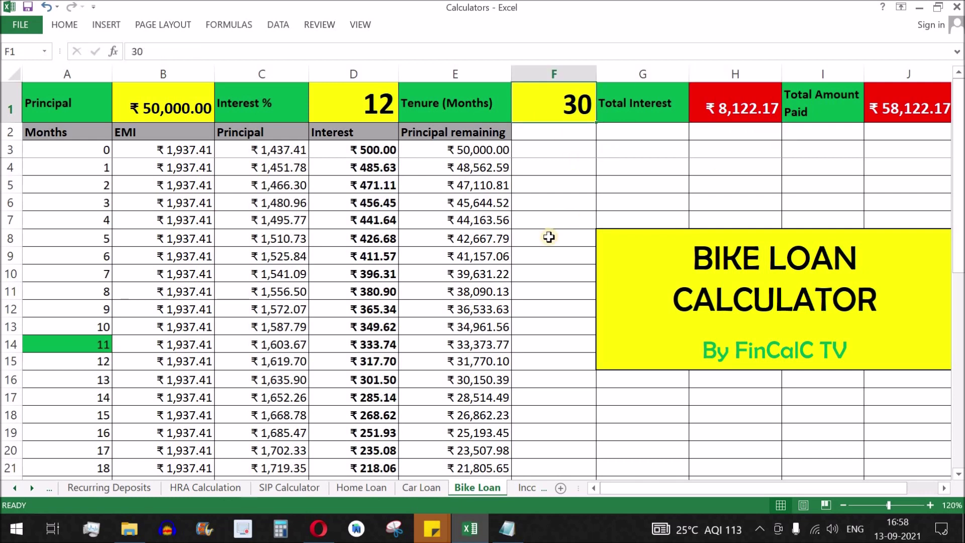
pyautogui.write('24')
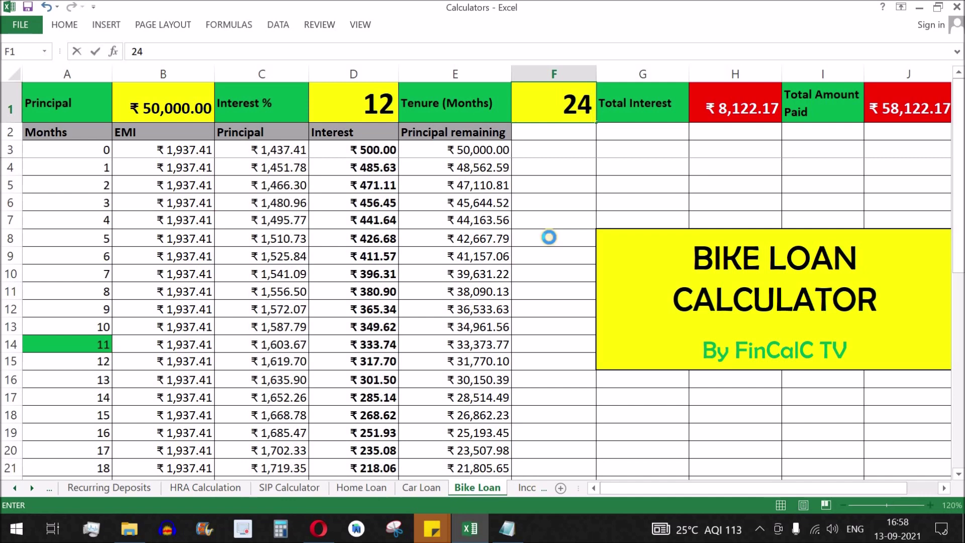
pyautogui.press('Return')
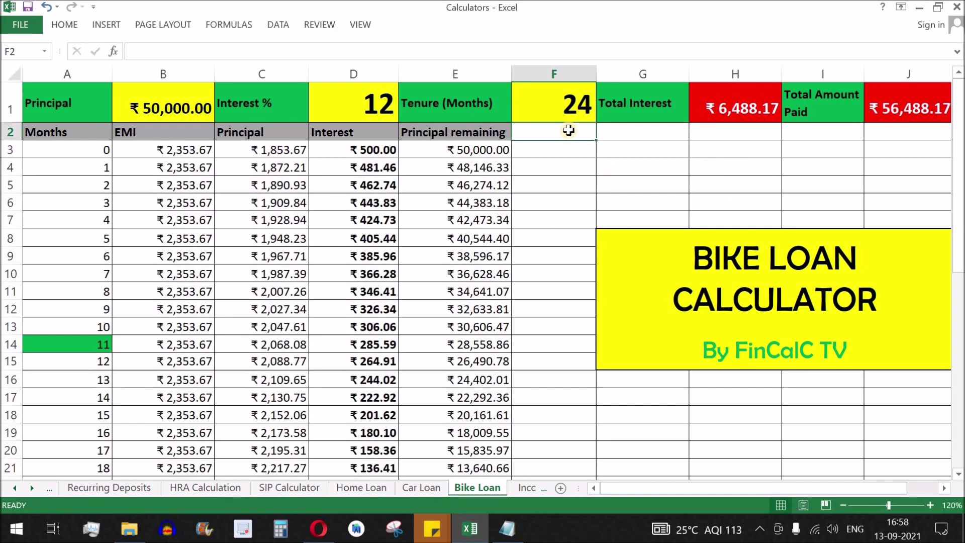
pyautogui.click(546, 112)
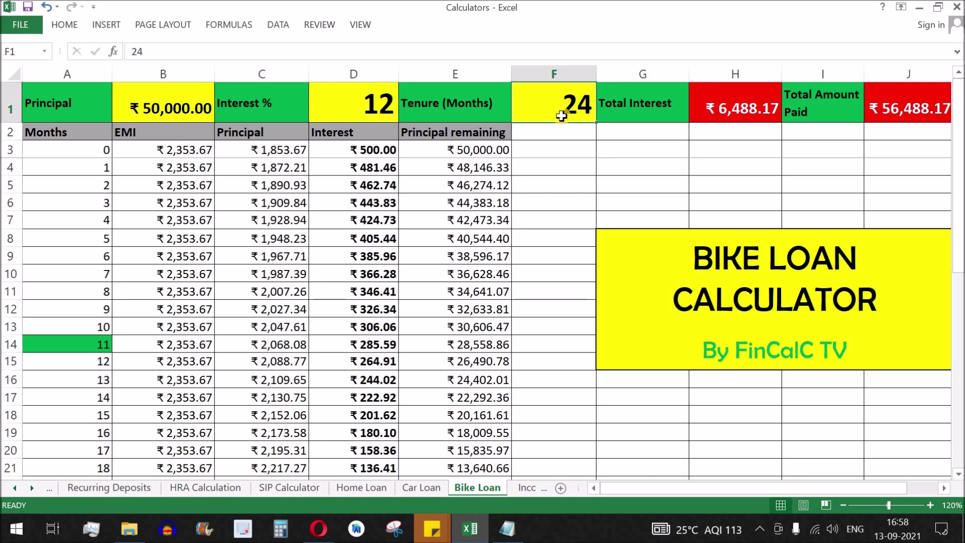
pyautogui.click(731, 117)
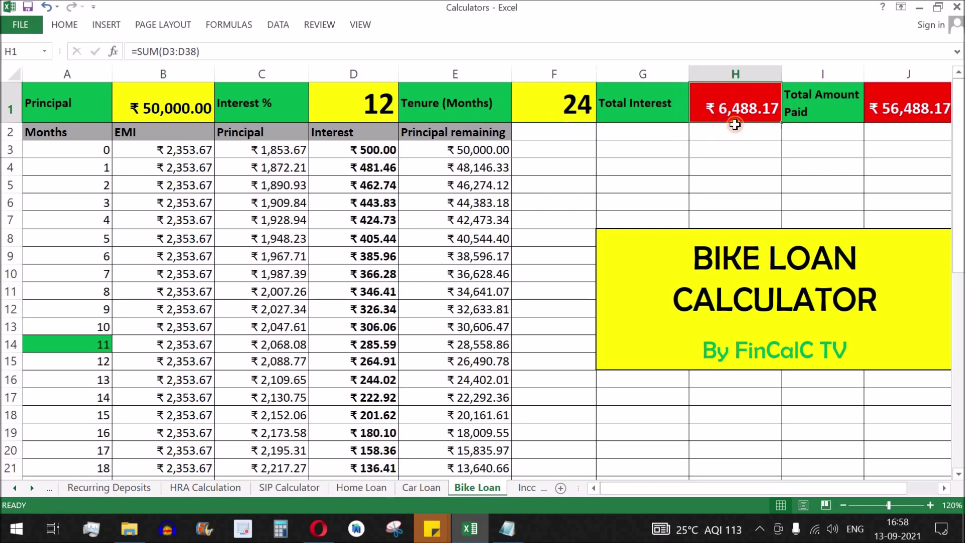
pyautogui.click(187, 151)
pyautogui.moveTo(187, 151); pyautogui.dragTo(181, 320)
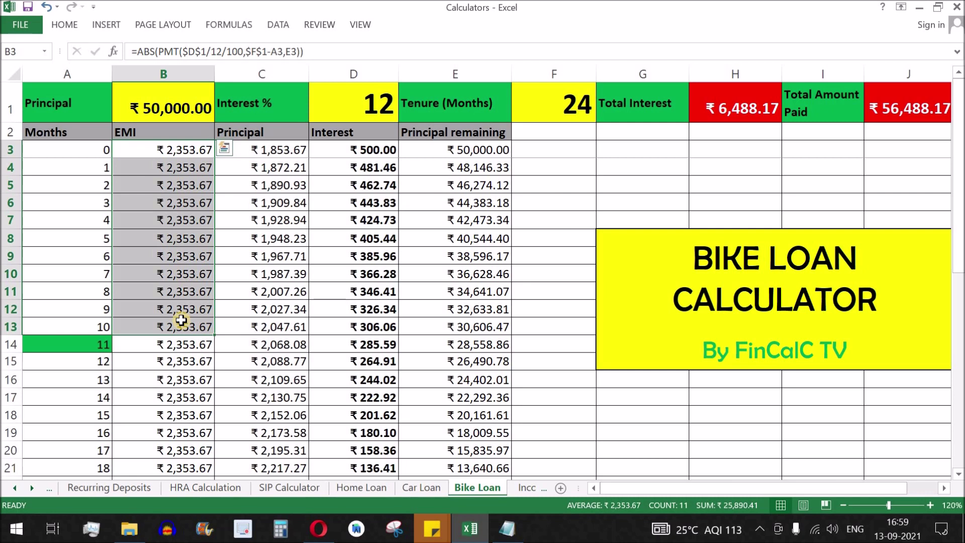
pyautogui.click(176, 220)
pyautogui.click(557, 100)
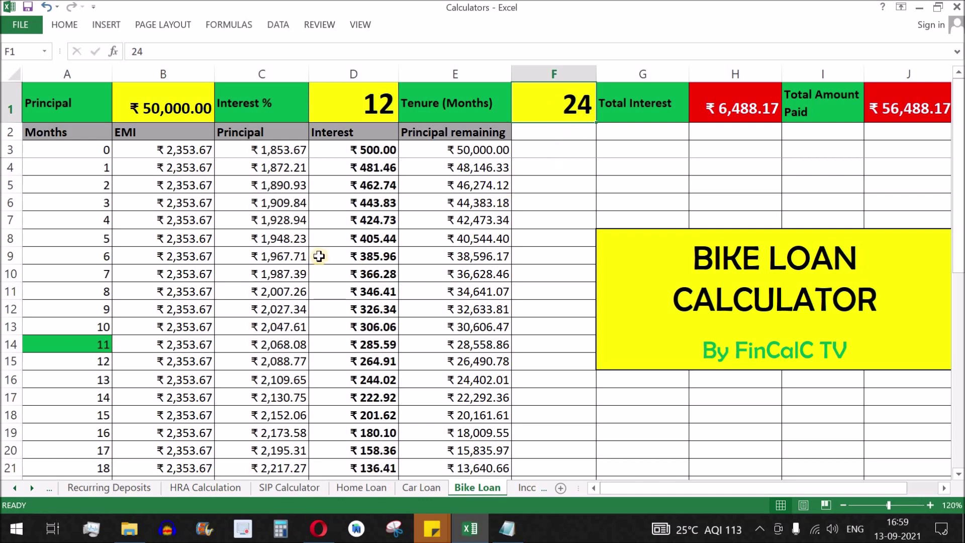
pyautogui.moveTo(164, 135)
pyautogui.mouseDown()
pyautogui.moveTo(323, 131)
pyautogui.moveTo(355, 147)
pyautogui.moveTo(360, 418)
pyautogui.mouseUp()
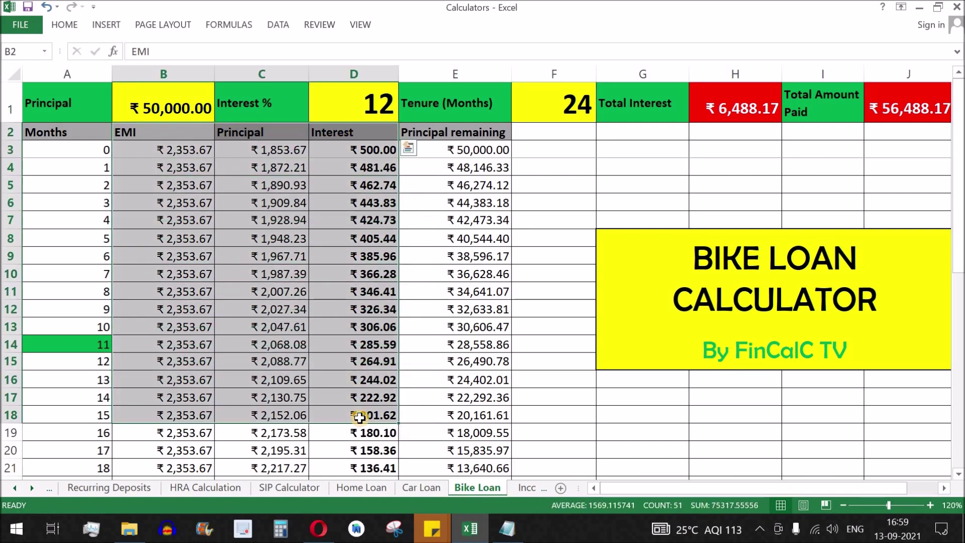
# Examine the Home Loan sheet's EMI, principal, interest and principal remaining columns.
pyautogui.click(478, 328)
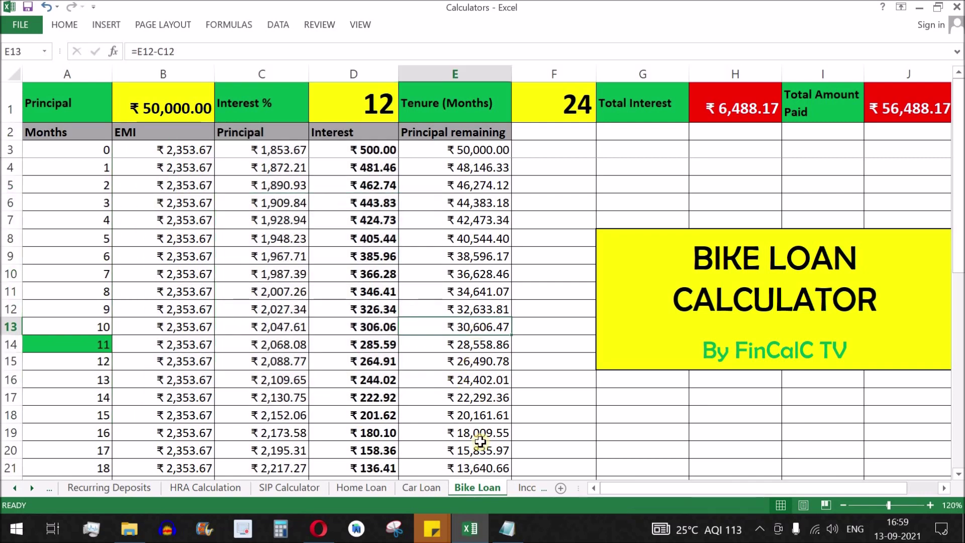
pyautogui.click(365, 487)
pyautogui.click(150, 128)
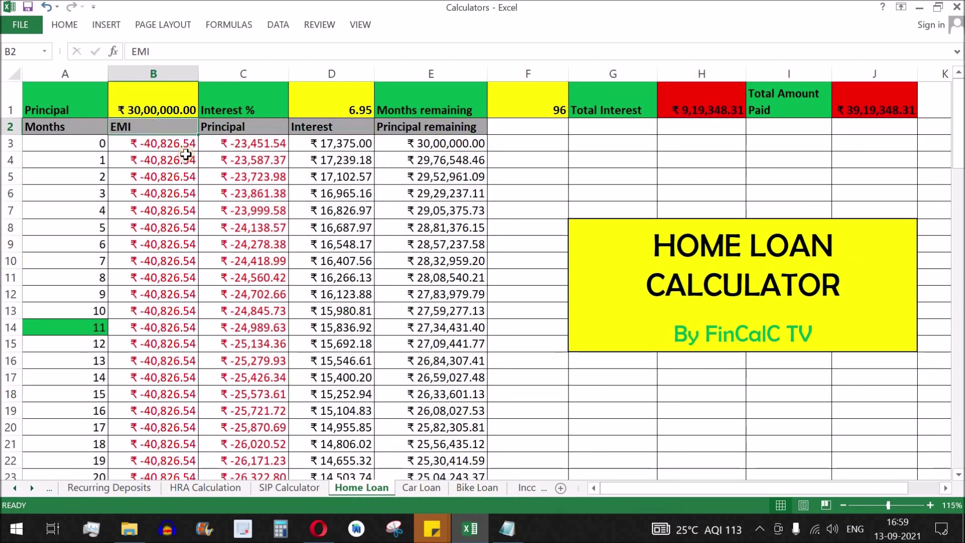
pyautogui.moveTo(248, 127); pyautogui.dragTo(361, 410)
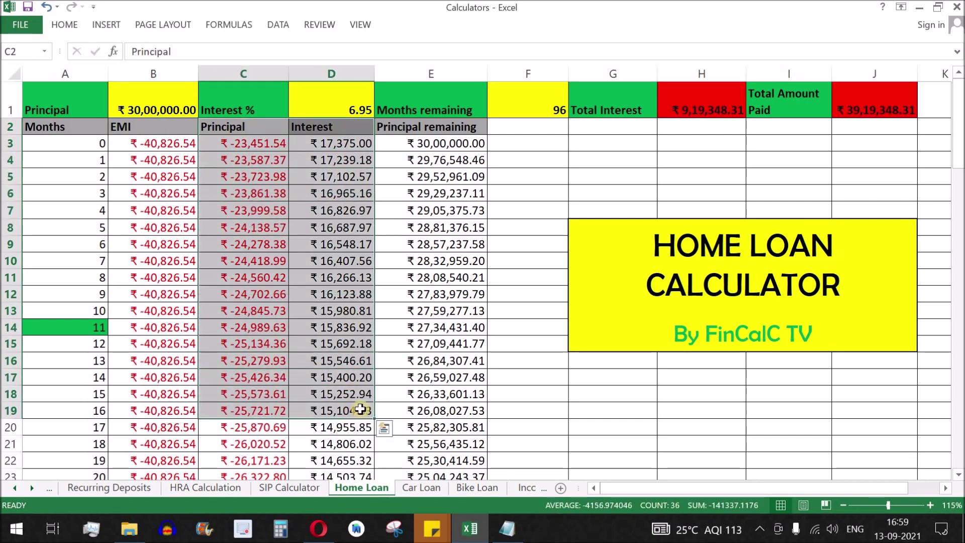
pyautogui.click(421, 304)
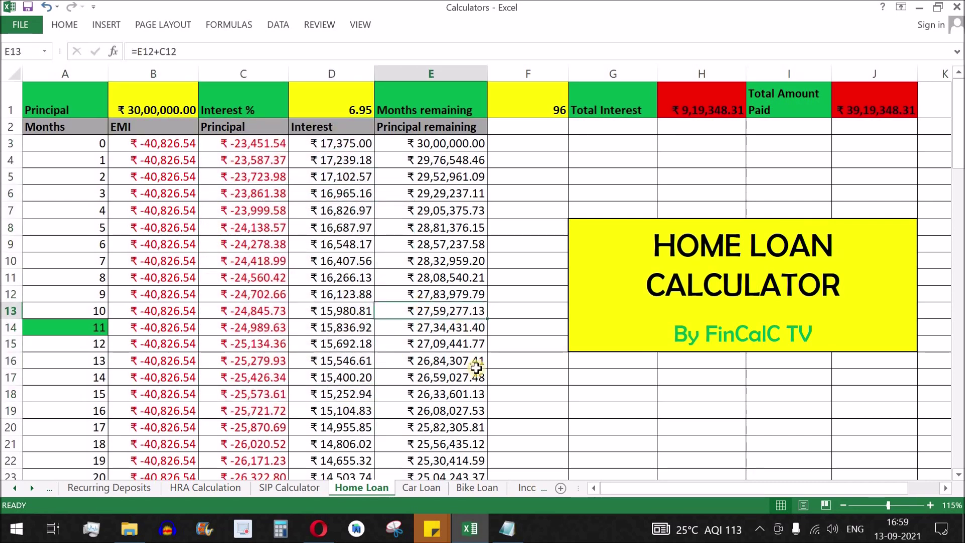
pyautogui.moveTo(526, 143); pyautogui.dragTo(511, 358)
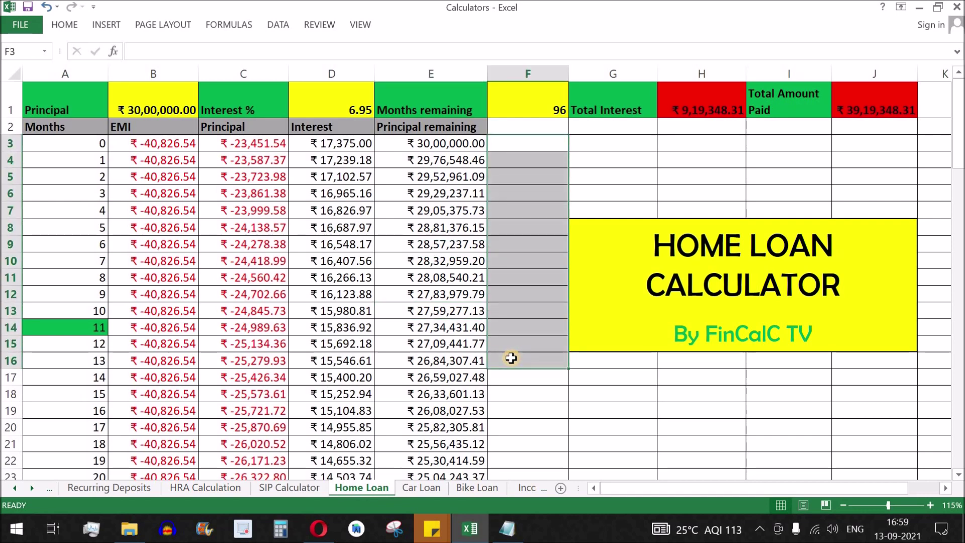
# Review the monthly units and tenure returns on the SIP Calculator sheet and the exemption figures on the HRA Calculation sheet.
pyautogui.click(295, 486)
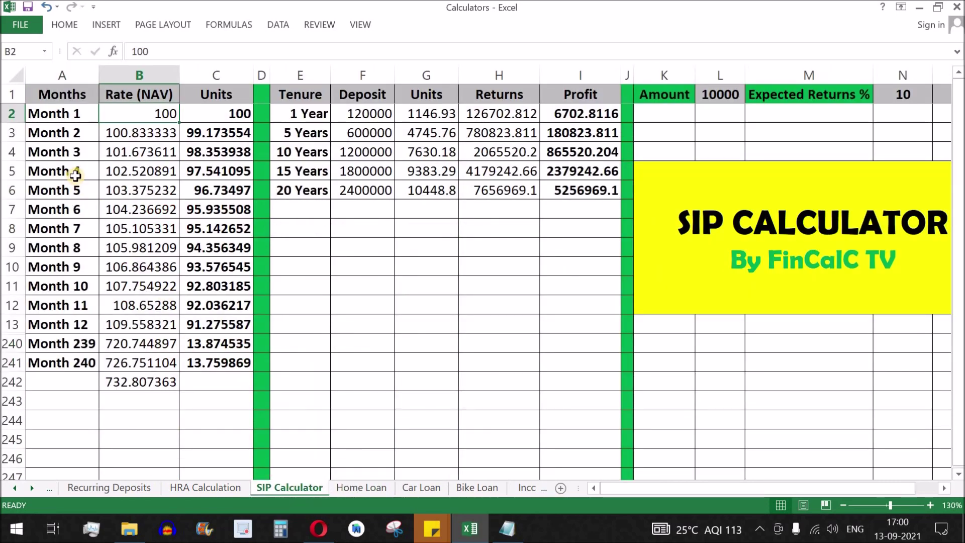
pyautogui.moveTo(71, 95); pyautogui.dragTo(582, 401)
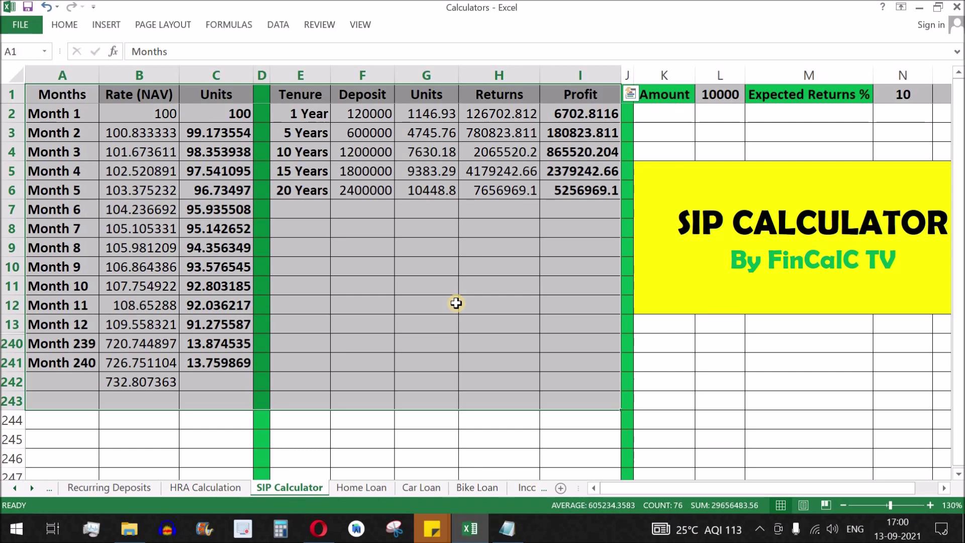
pyautogui.click(203, 487)
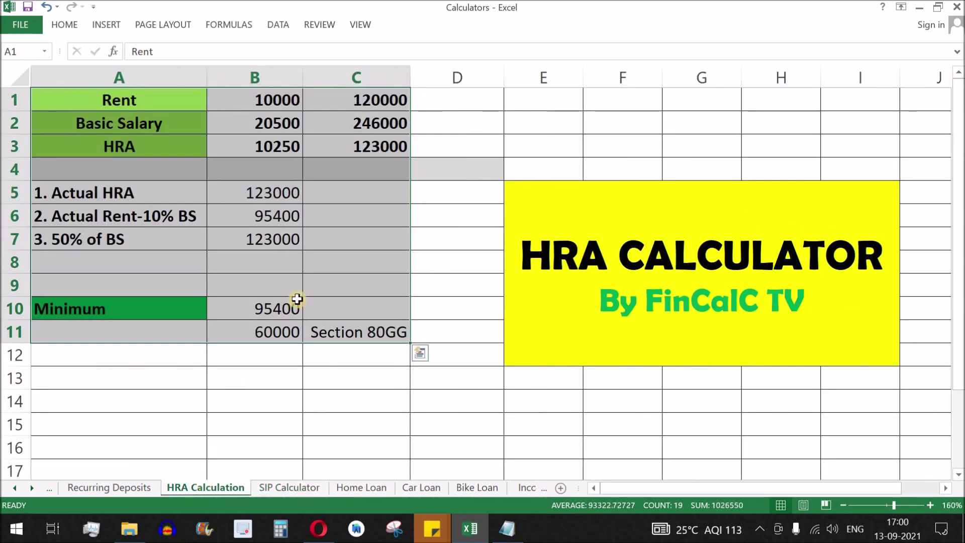
pyautogui.click(118, 196)
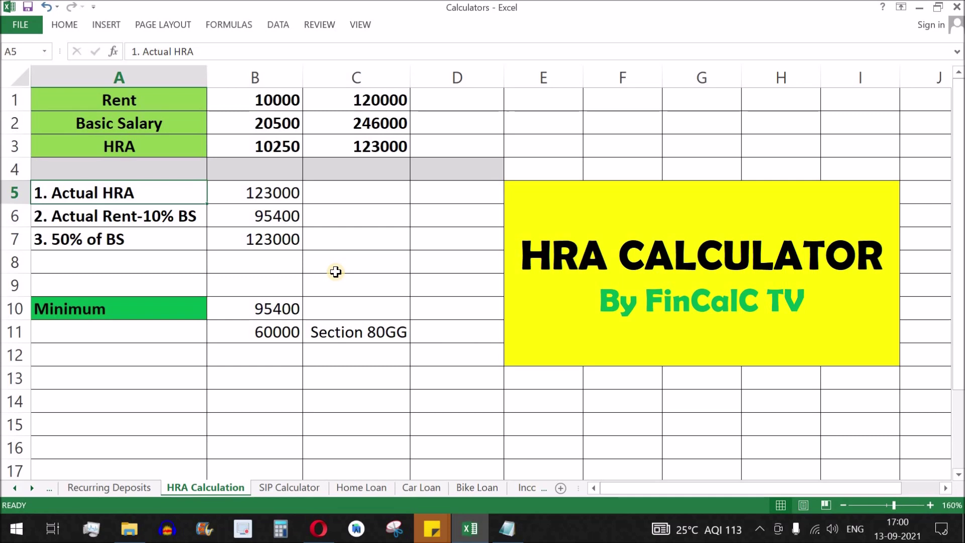
# Review the old and new slab tax calculations on the Income Tax age 0-60 Yrs sheet.
pyautogui.click(33, 491)
pyautogui.click(32, 491)
pyautogui.click(373, 486)
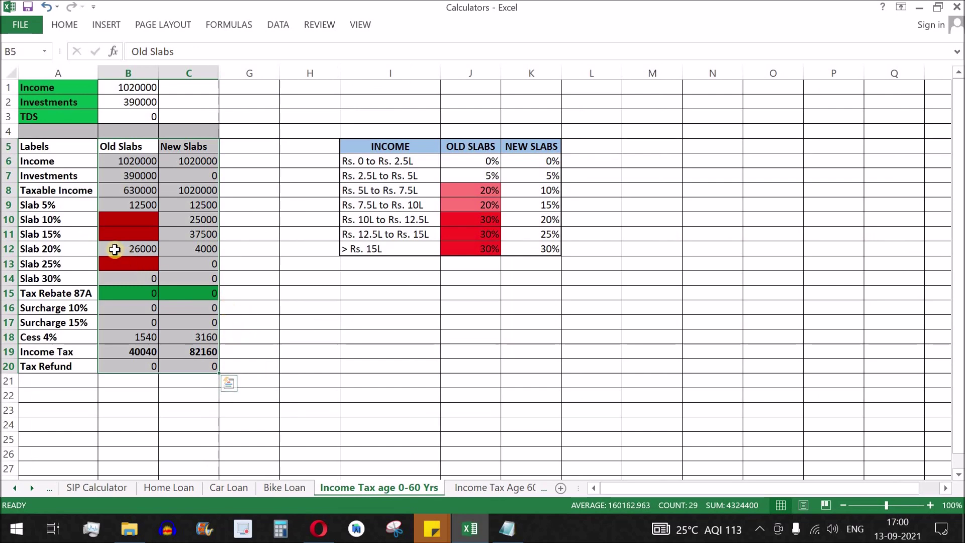
pyautogui.scroll(1, 101, 240)
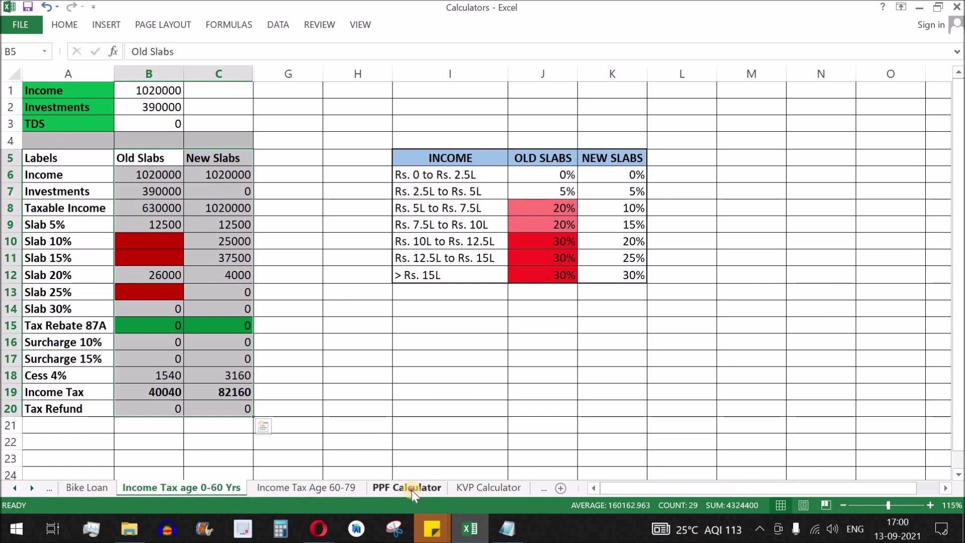
# Examine the monthly interest and balance columns, including their totals in row 16, on the PPF Calculator sheet.
pyautogui.click(411, 489)
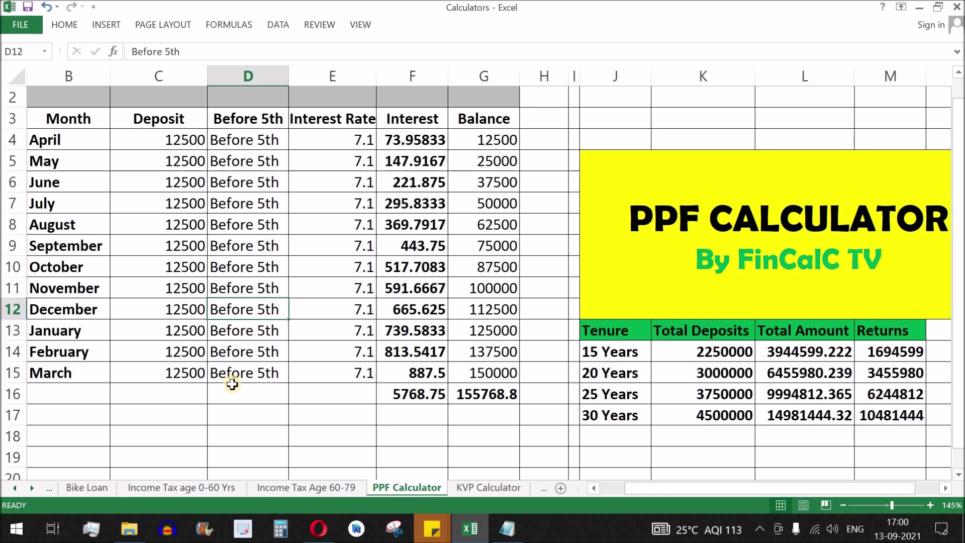
pyautogui.scroll(1, 414, 269)
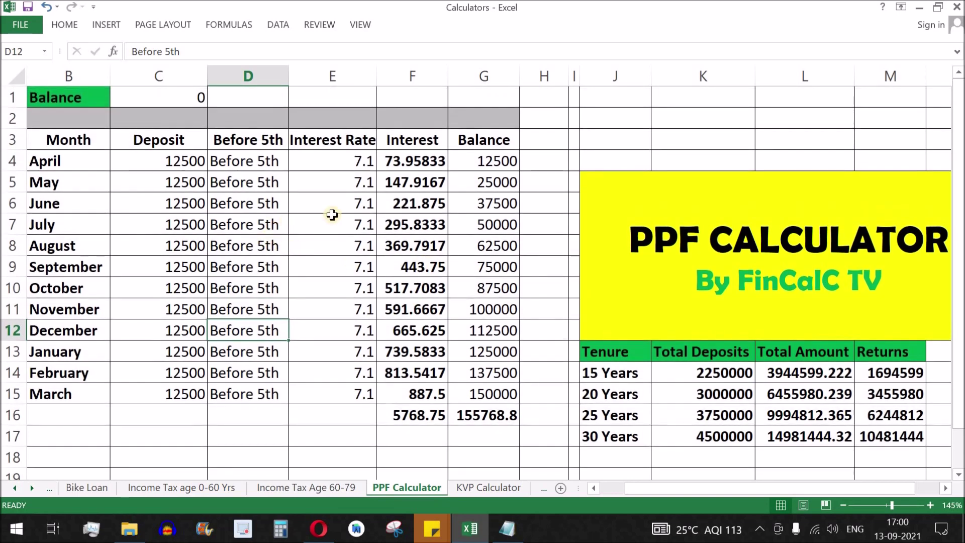
pyautogui.moveTo(423, 161); pyautogui.dragTo(498, 414)
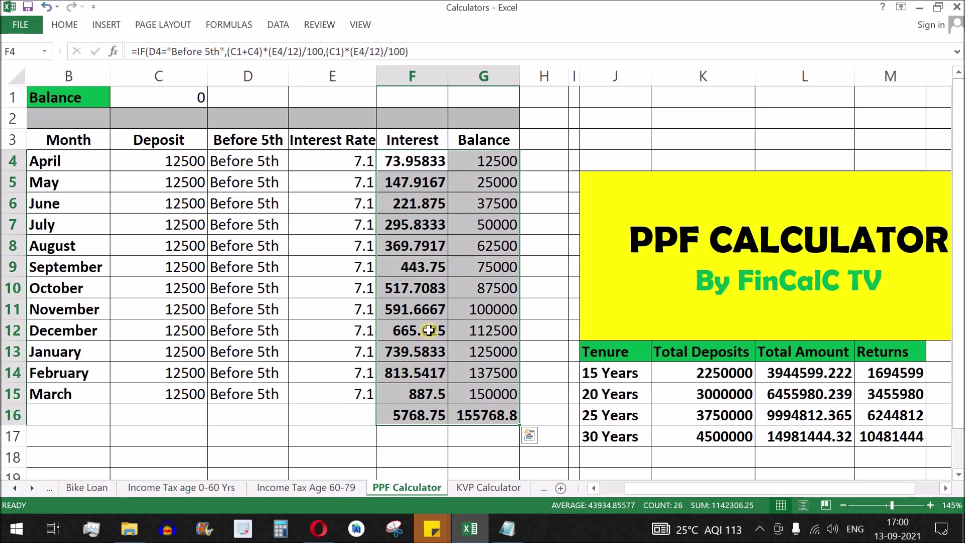